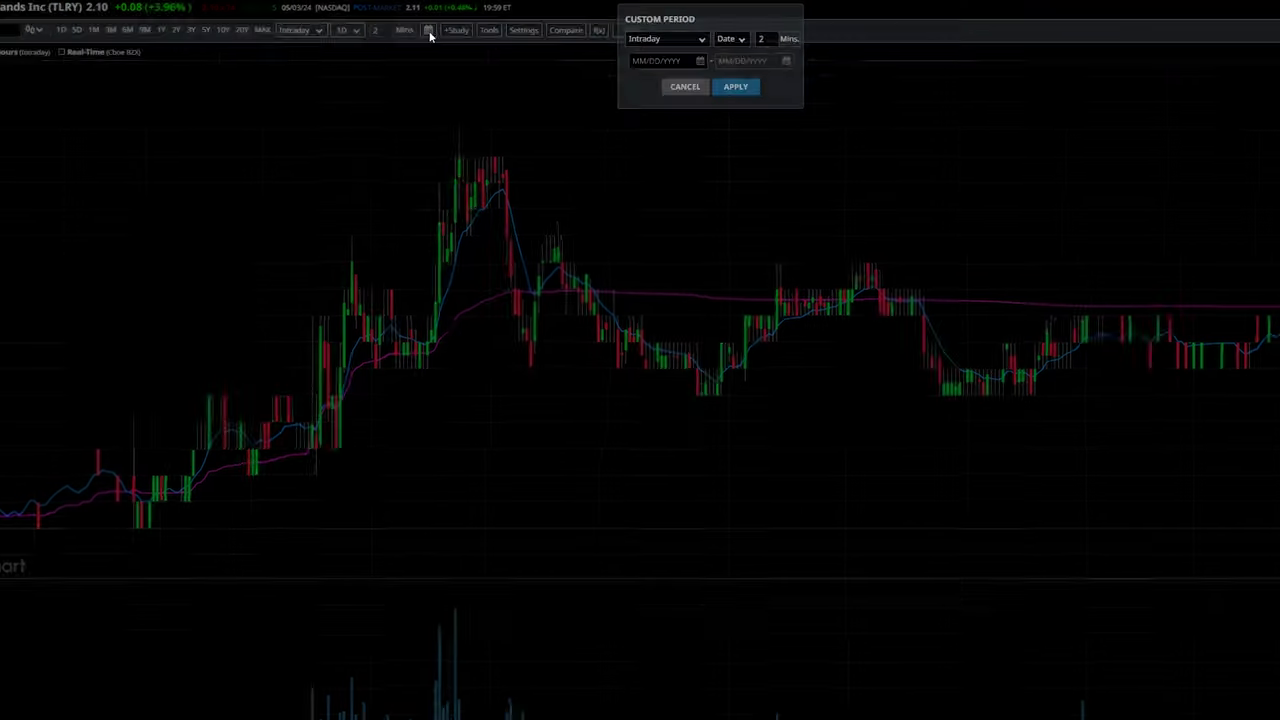
Step: Enter 01/01/2021 as the custom period start date and check the end-date calendar
left_click(680, 64)
type("01/01/2021")
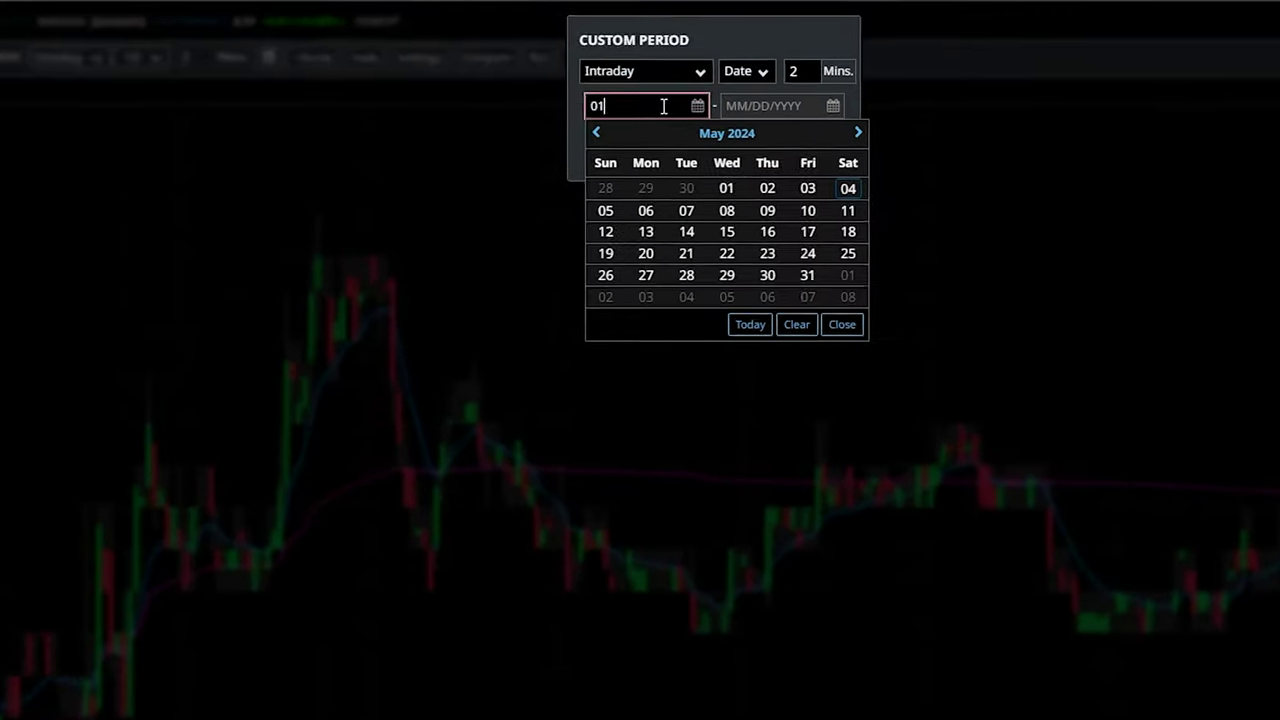
left_click(758, 83)
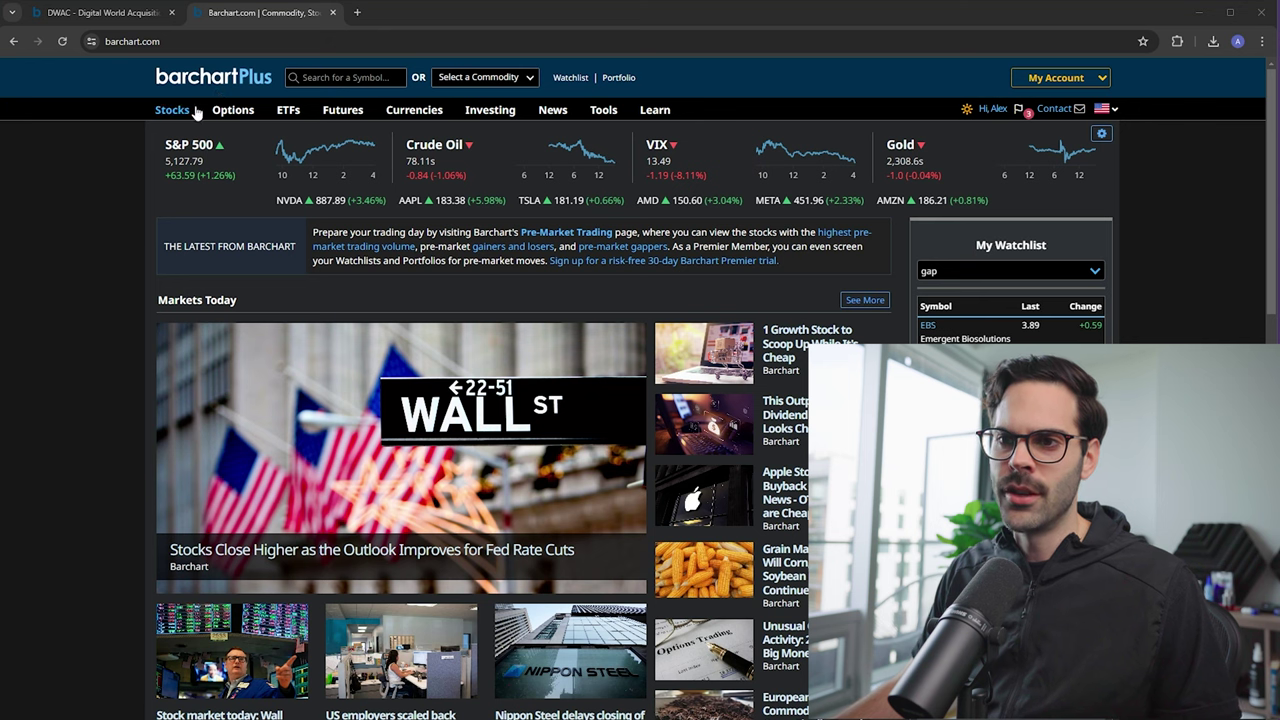
Step: Load the saved 0-2 screener in the Stock Screener
mouse_move(170, 116)
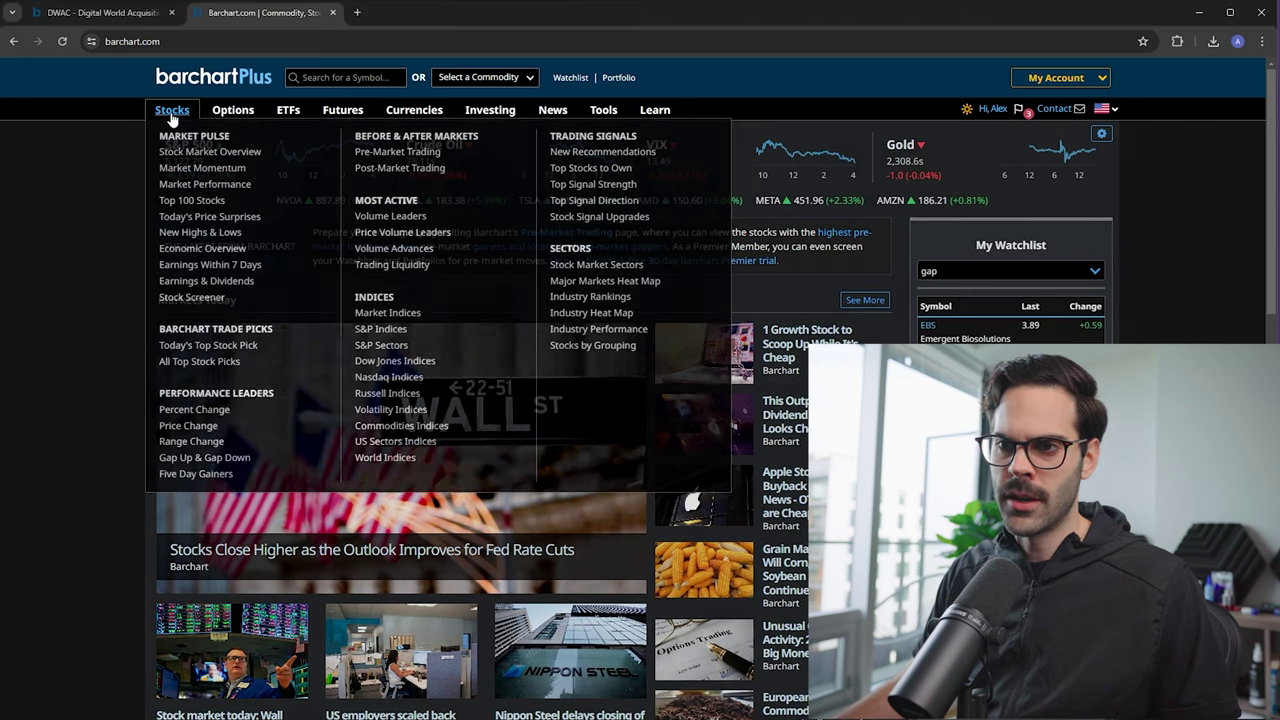
left_click(191, 298)
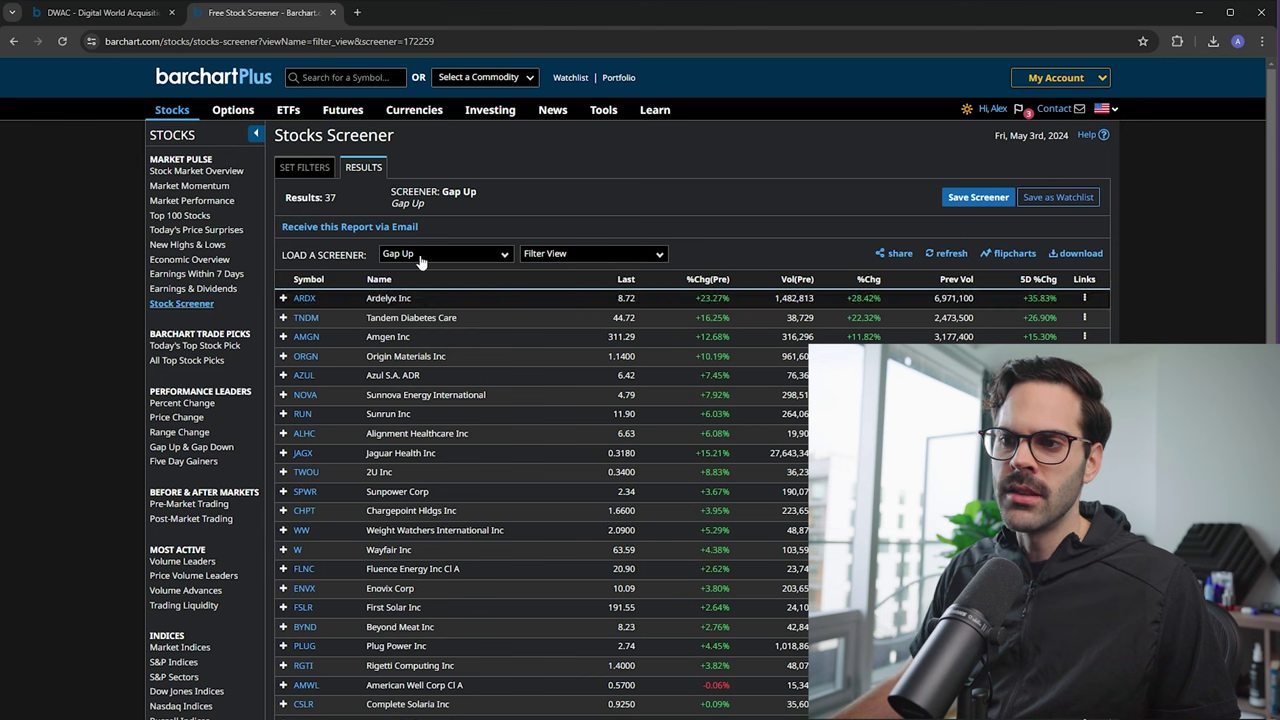
left_click(413, 256)
left_click(395, 294)
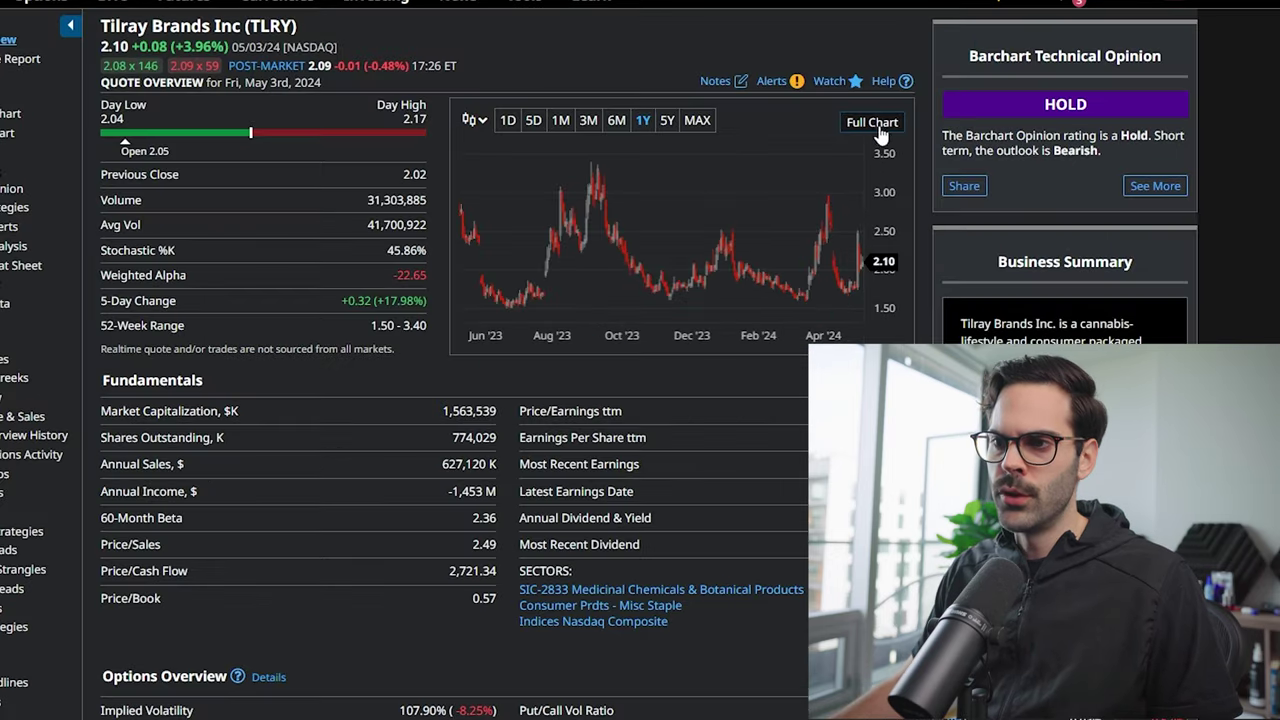
Step: Open TLRY's full-screen interactive chart, zoomed out, with its Settings dialog
left_click(875, 210)
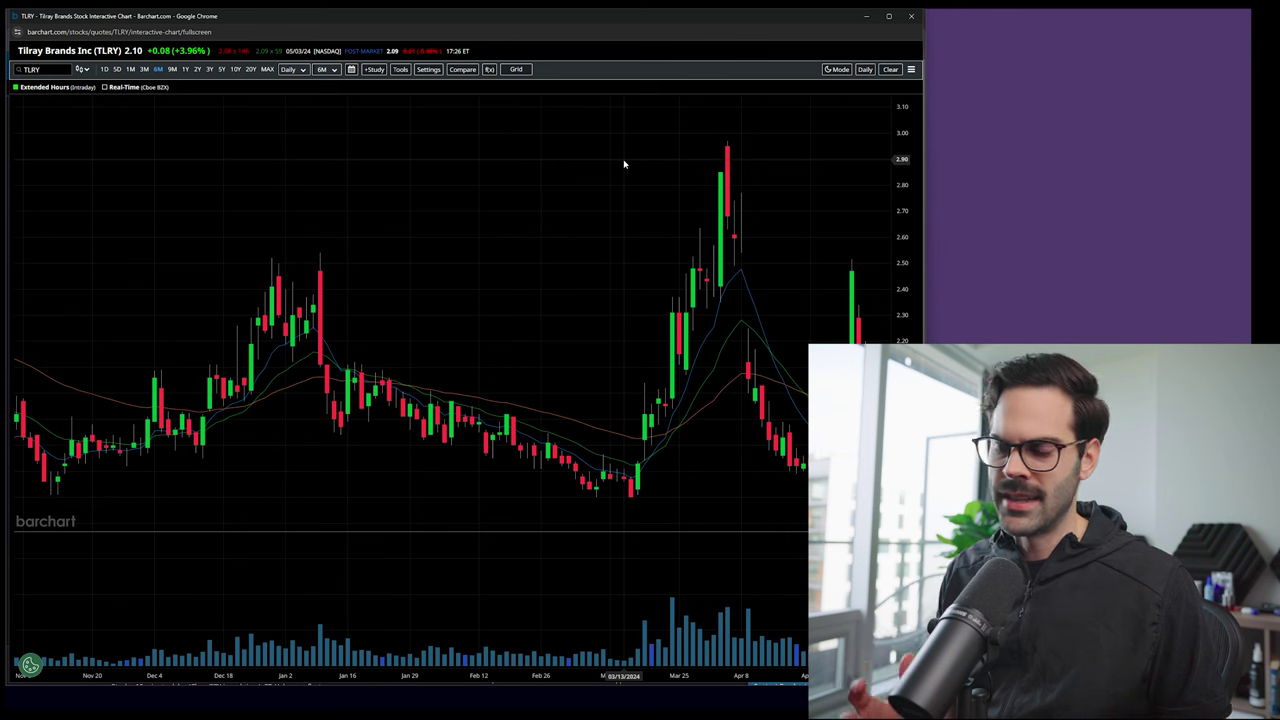
scroll(624, 164, "down", 3)
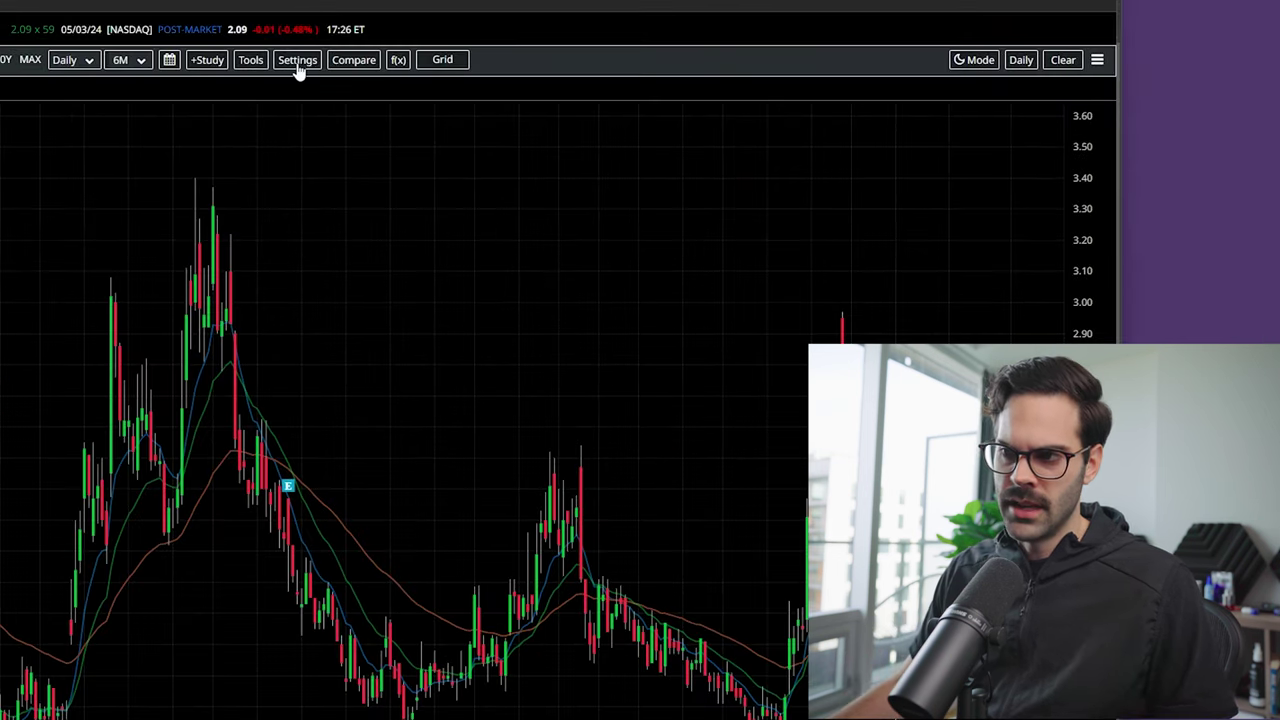
left_click(296, 60)
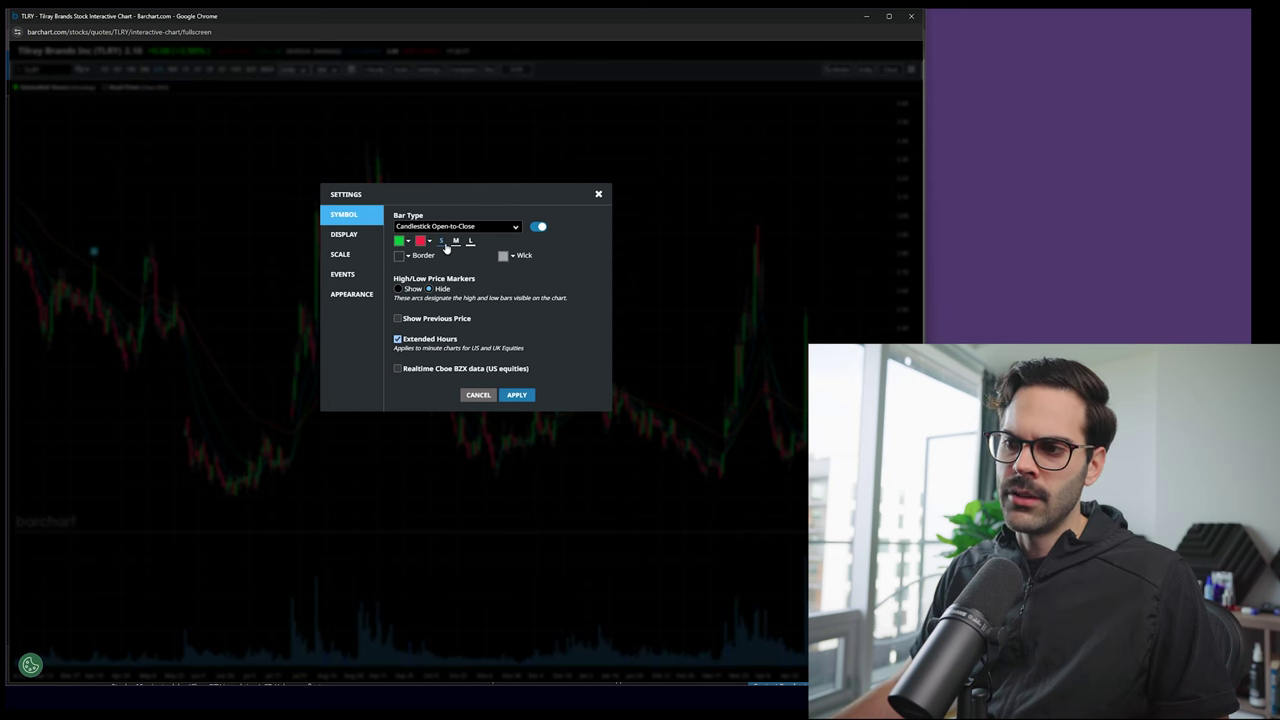
Step: Make the TLRY candlestick borders white, apply, then recheck the border colour and reapply
left_click(505, 257)
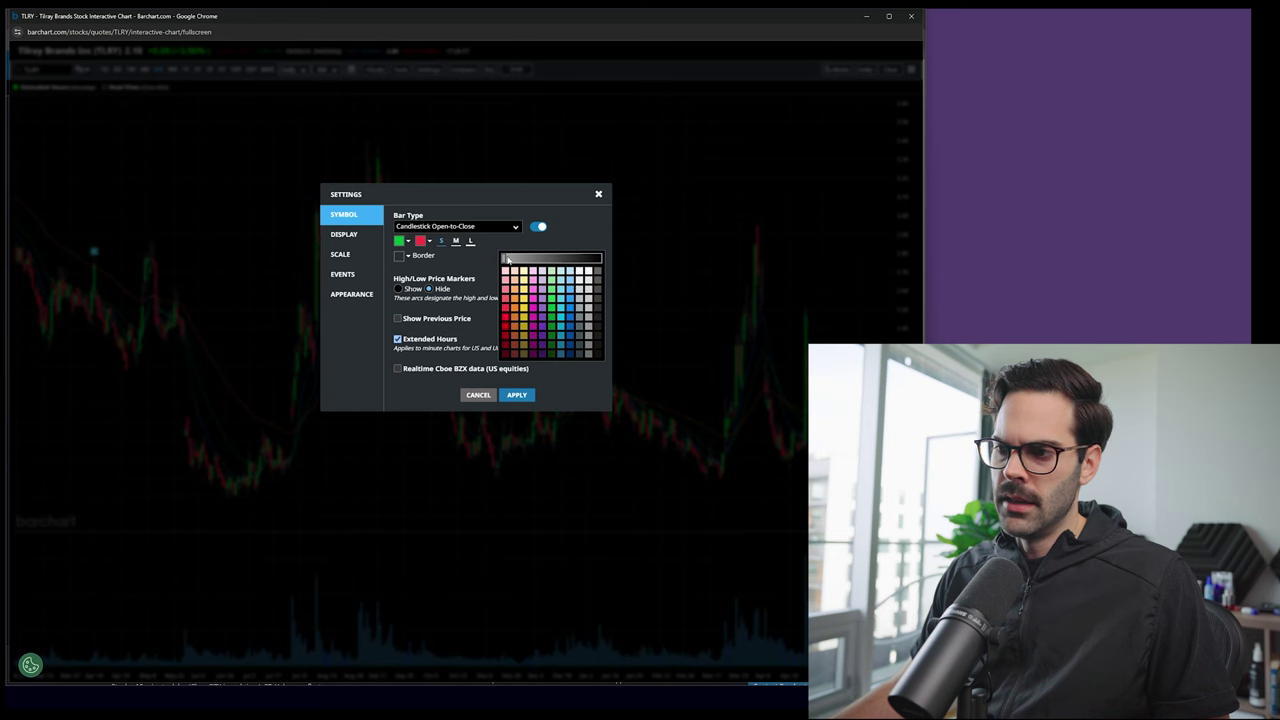
left_click(490, 245)
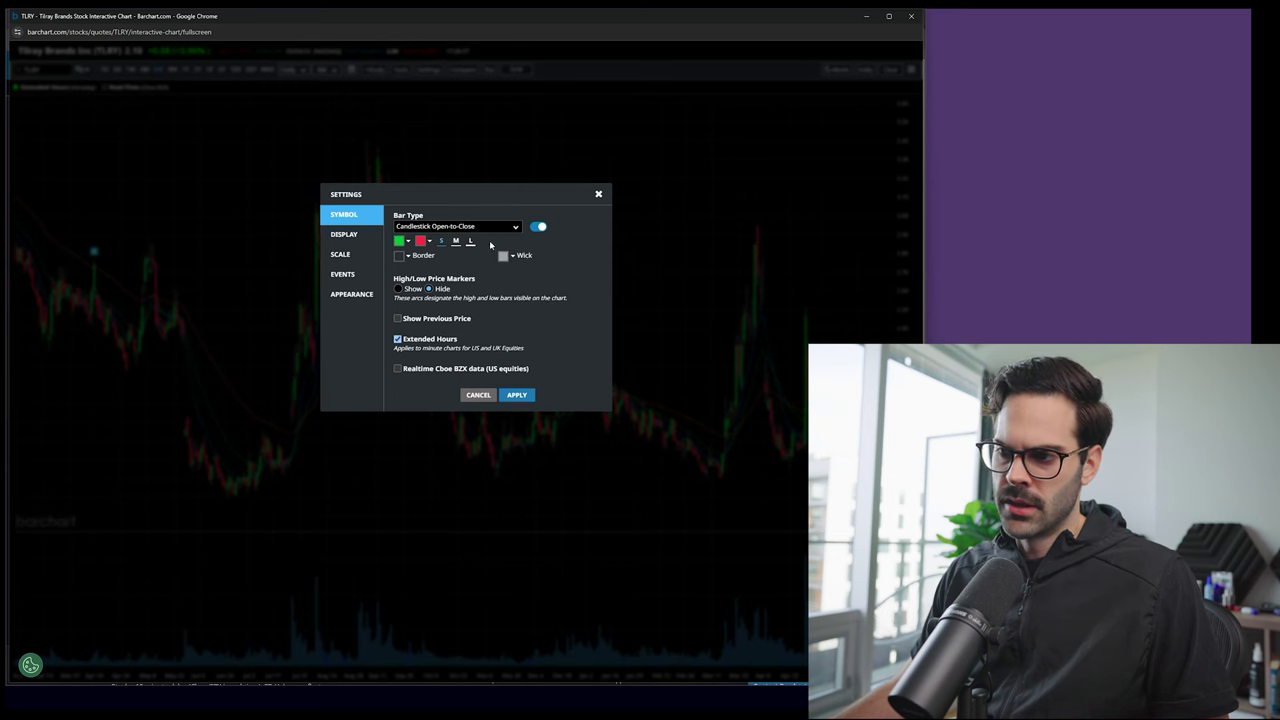
left_click(399, 257)
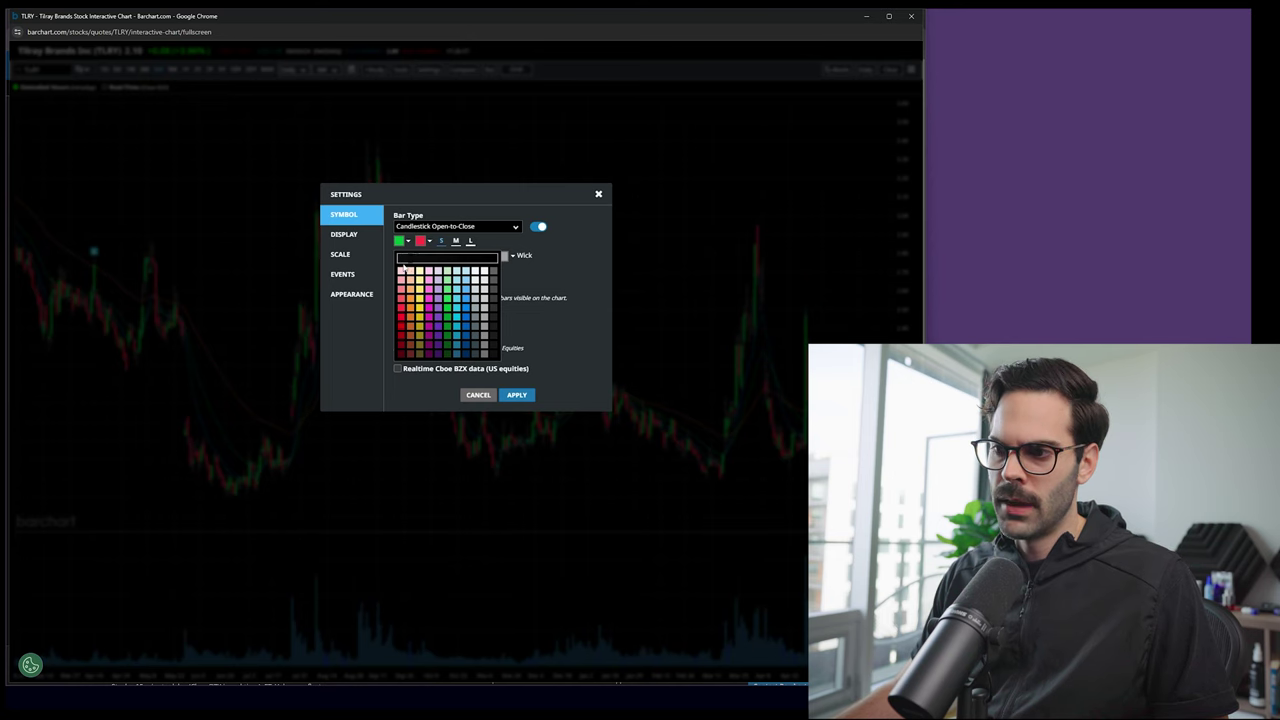
left_click(483, 273)
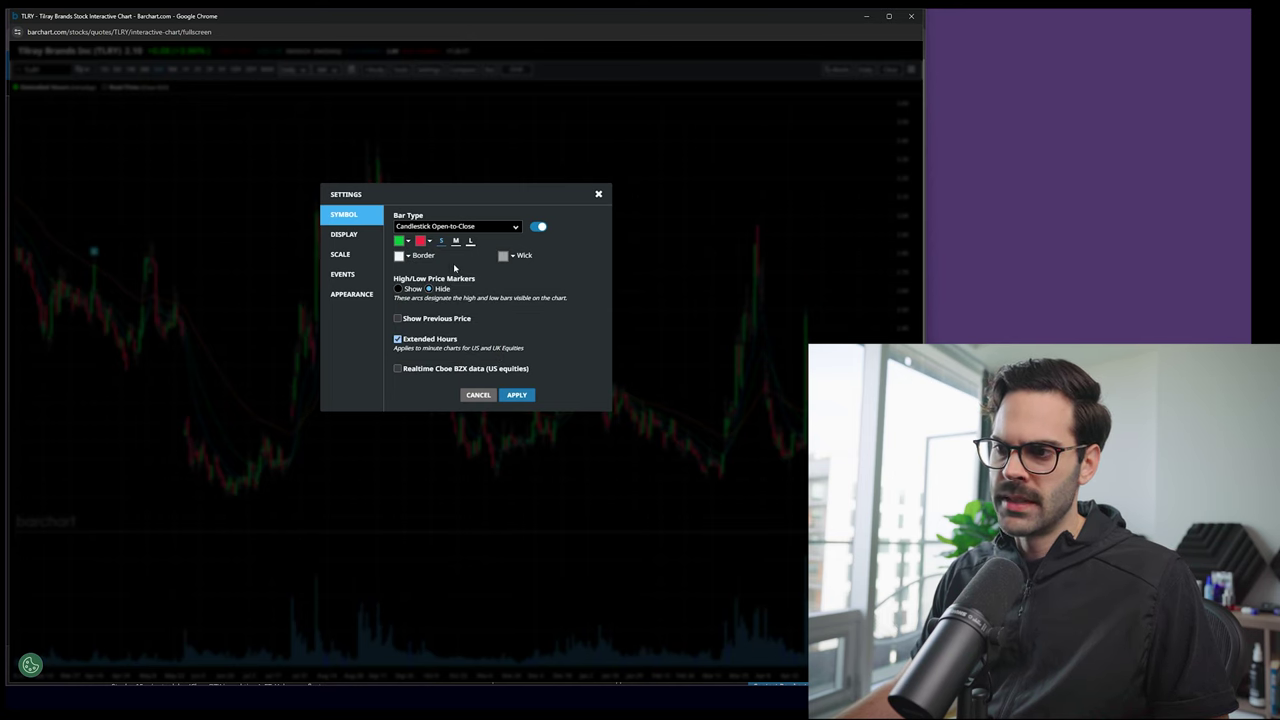
left_click(517, 395)
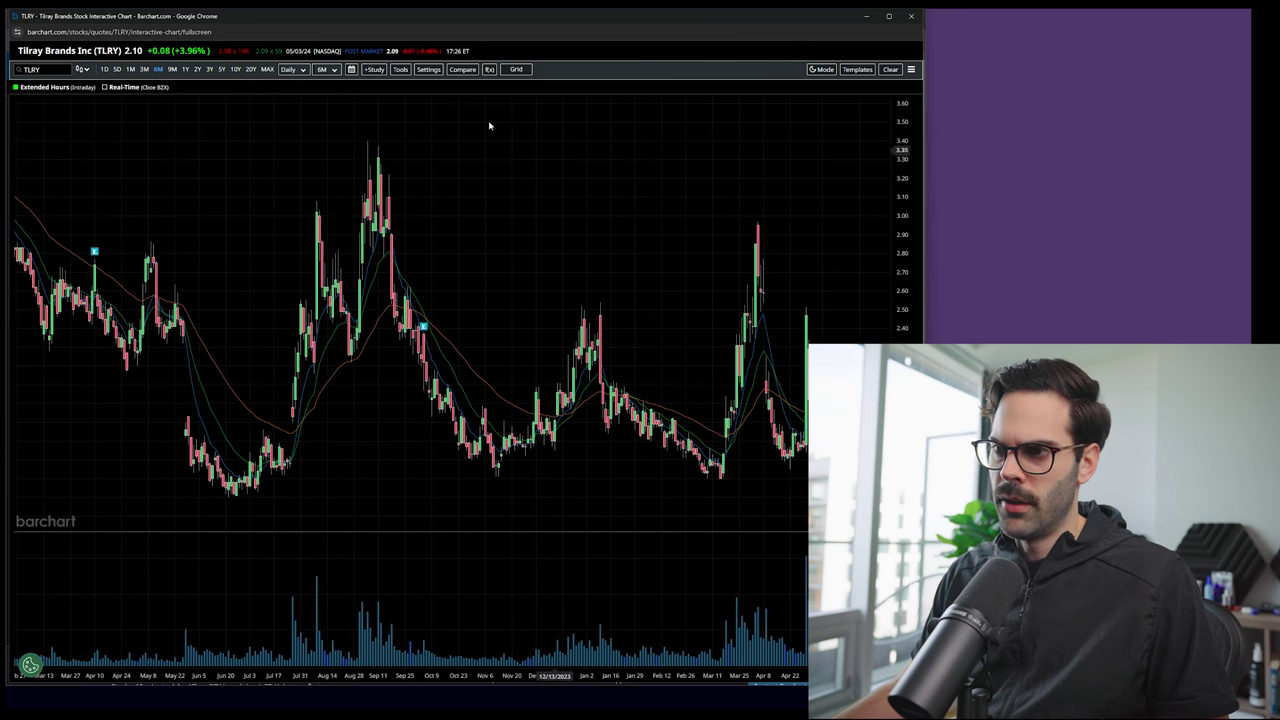
left_click(428, 72)
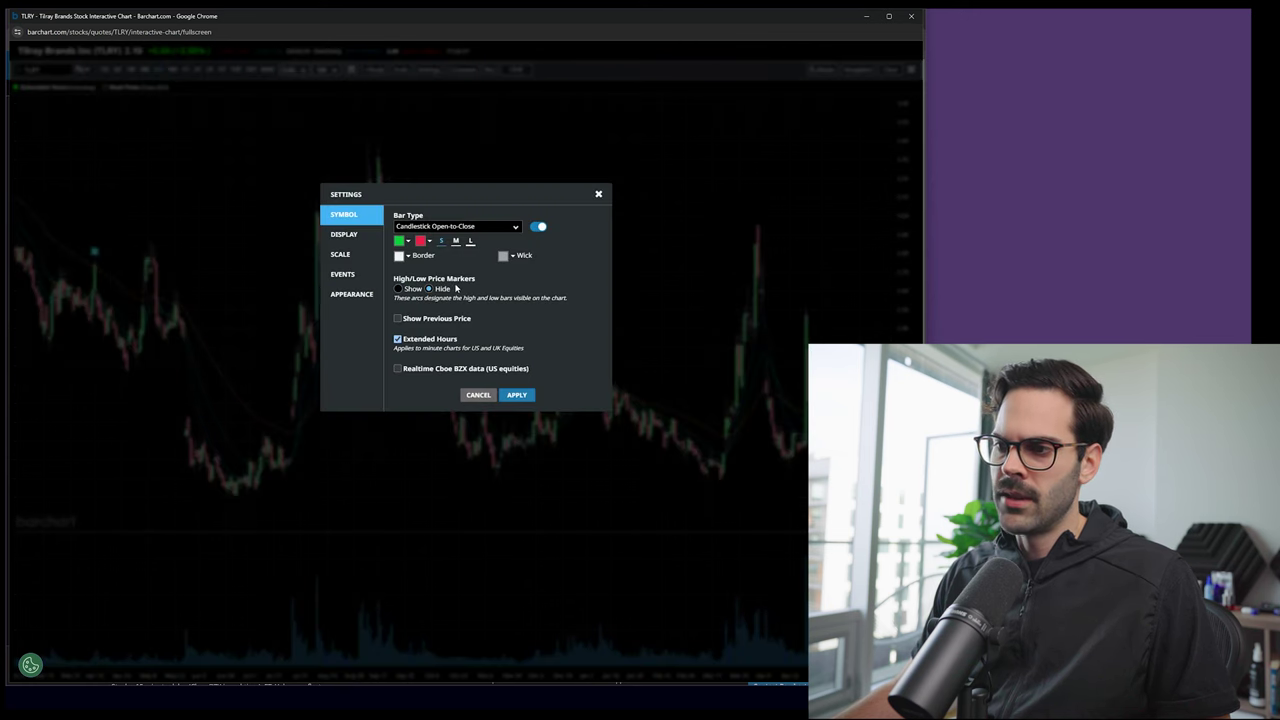
left_click(399, 257)
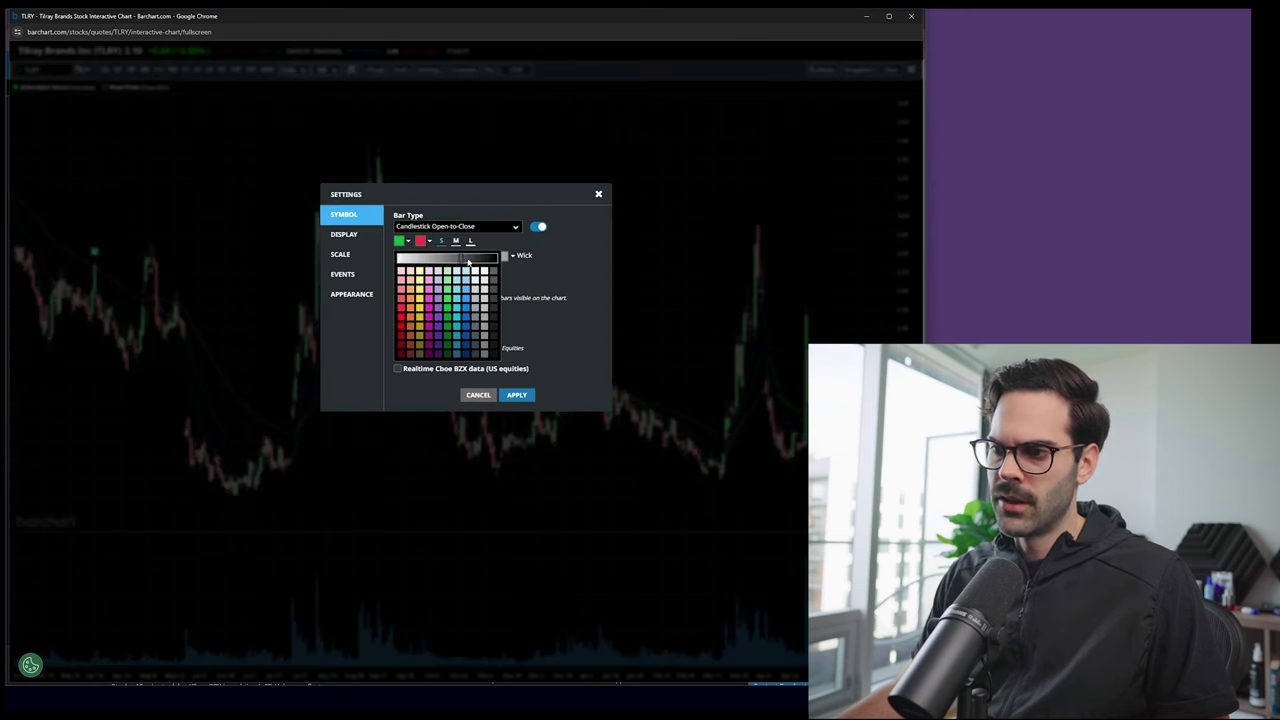
left_click(516, 394)
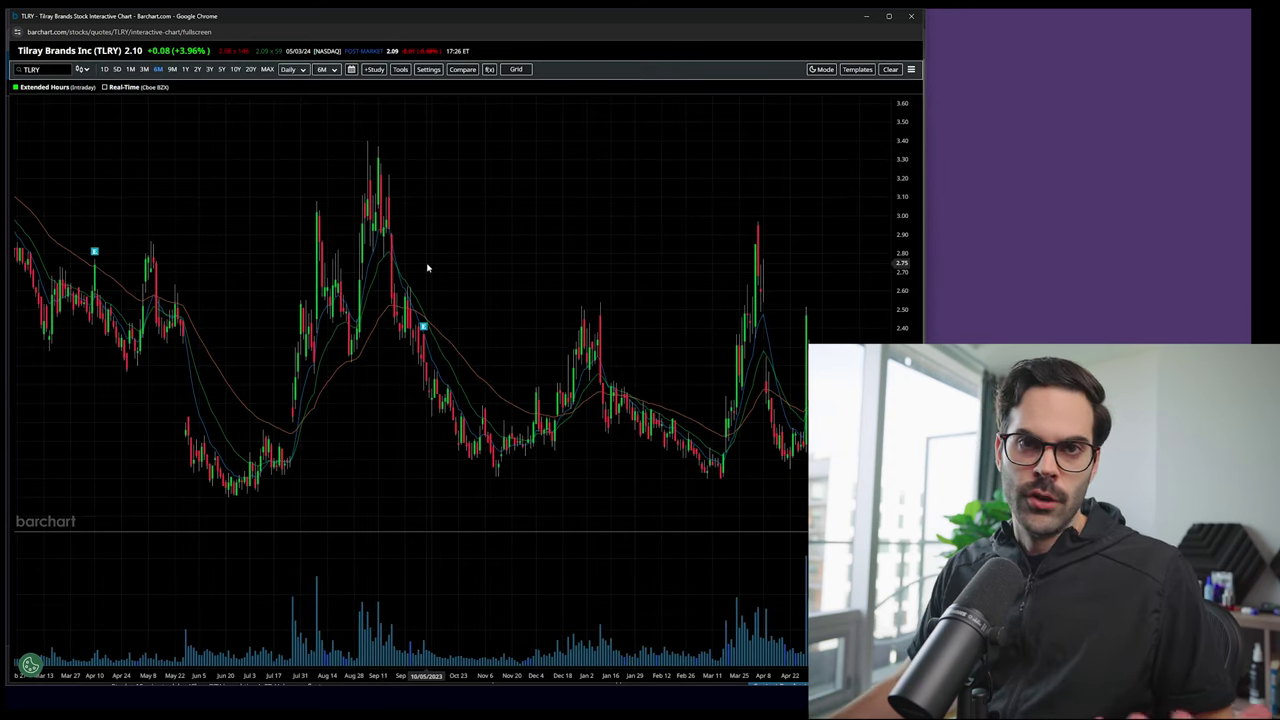
left_click(421, 71)
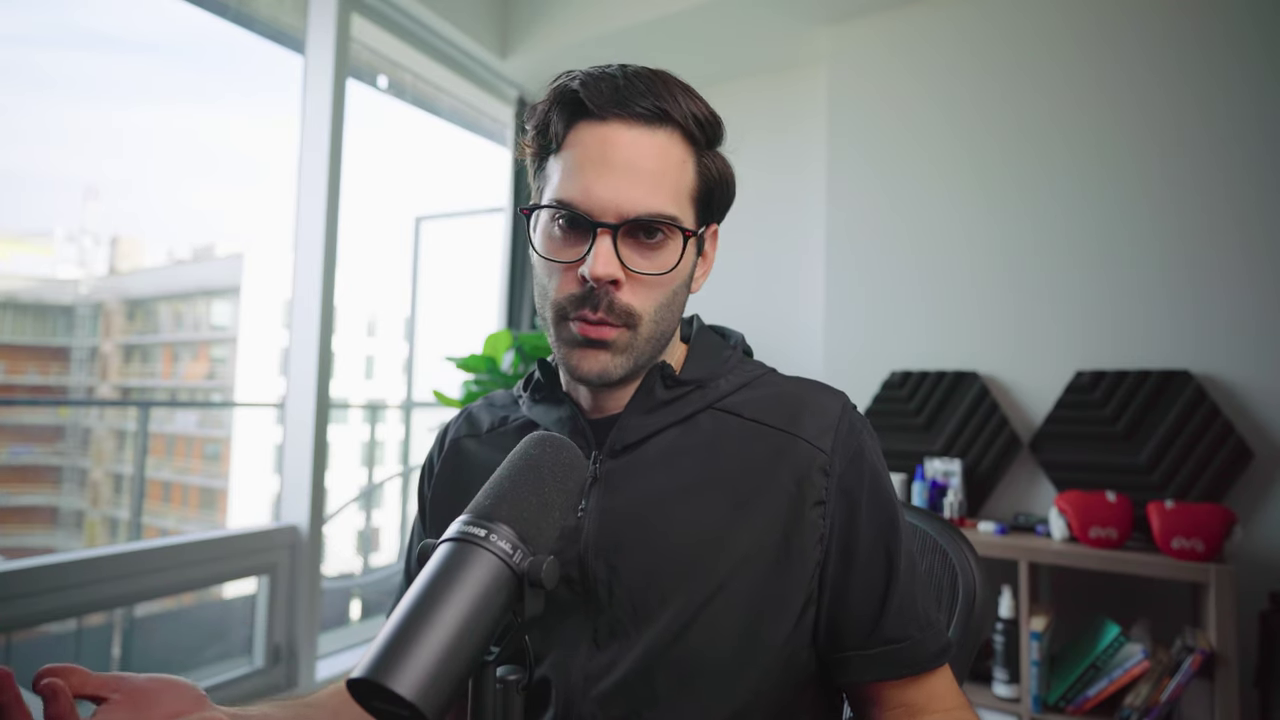
Step: Switch the chart settings to the Display options
left_click(356, 240)
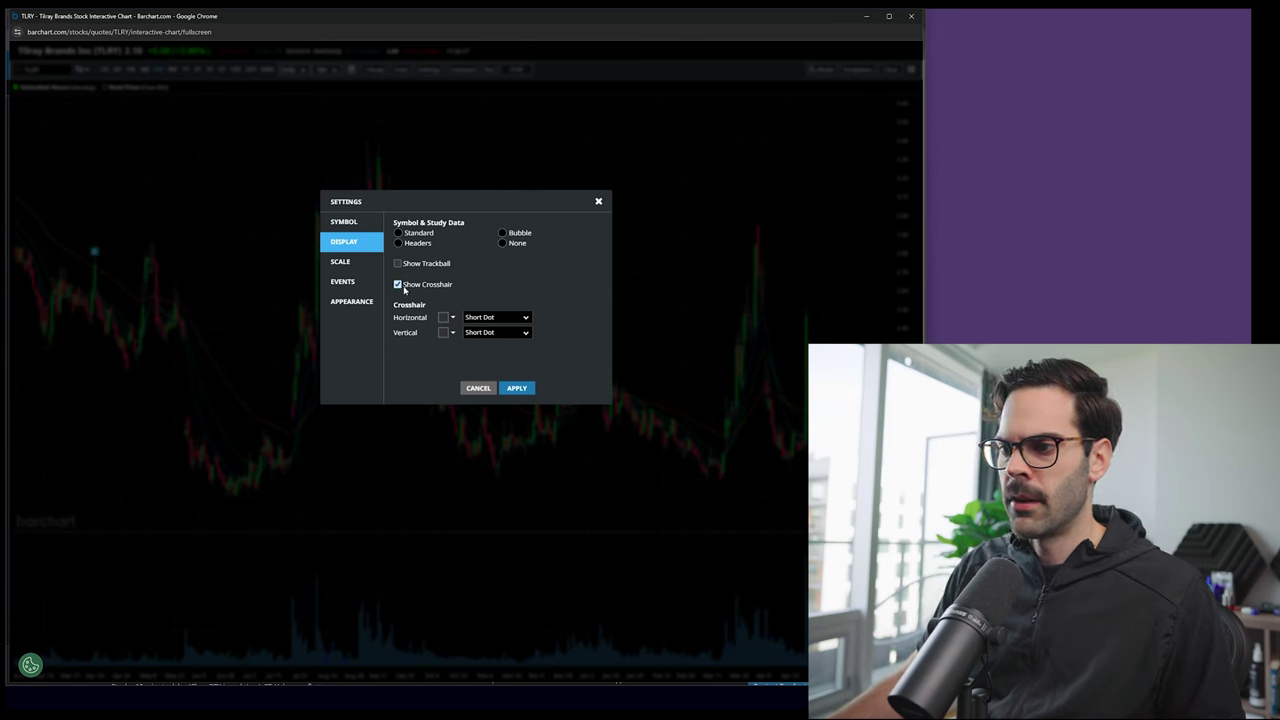
Step: Check the horizontal crosshair colour, then browse the Scale and Chart Events settings
left_click(446, 317)
left_click(446, 317)
left_click(446, 317)
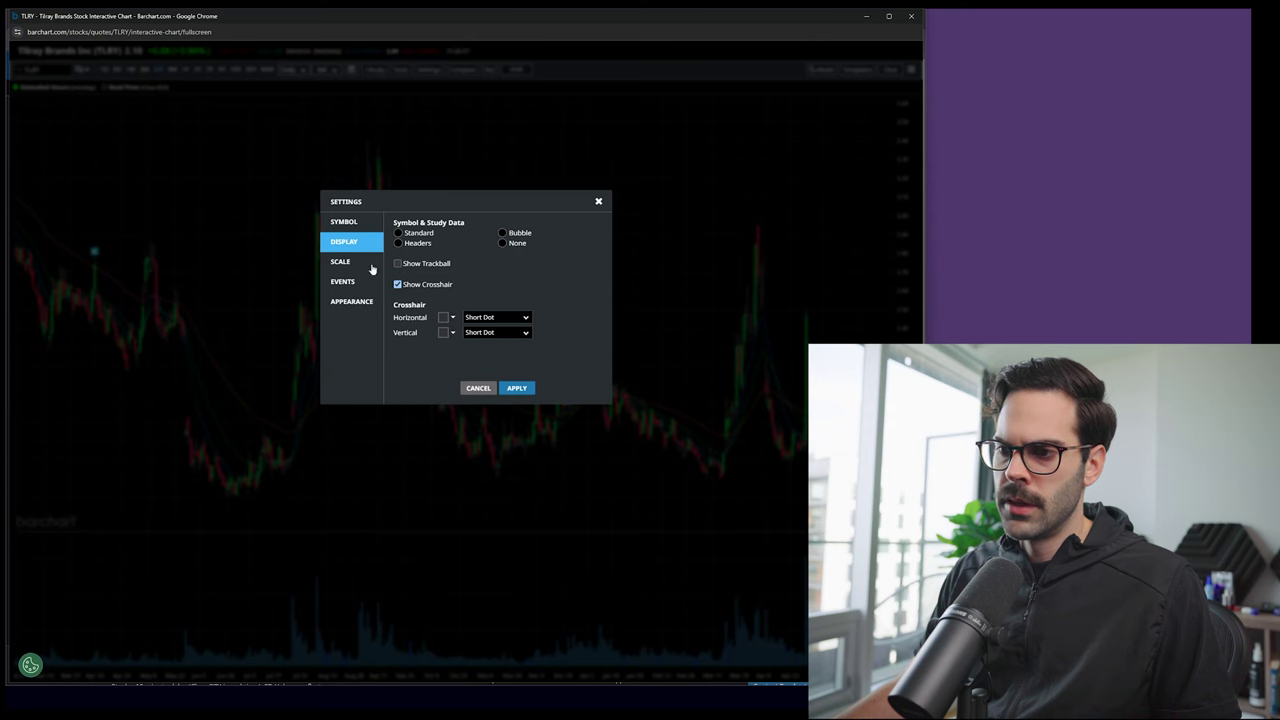
left_click(348, 261)
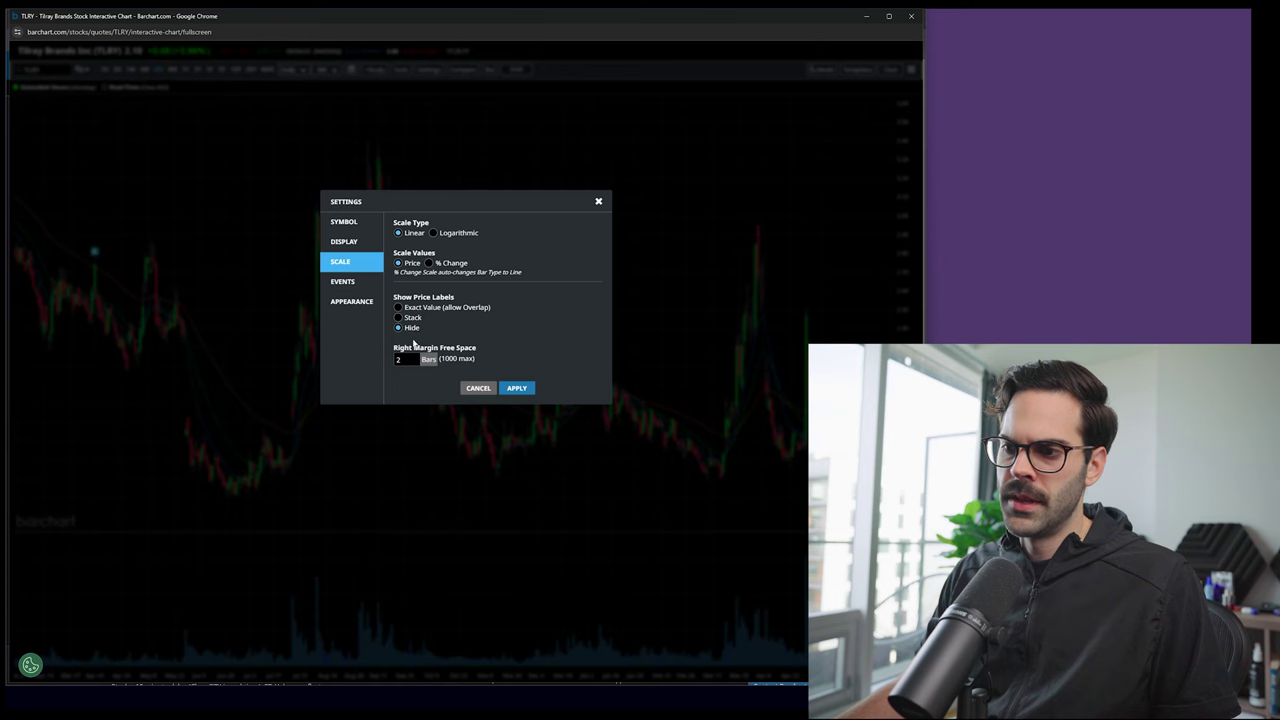
left_click(344, 284)
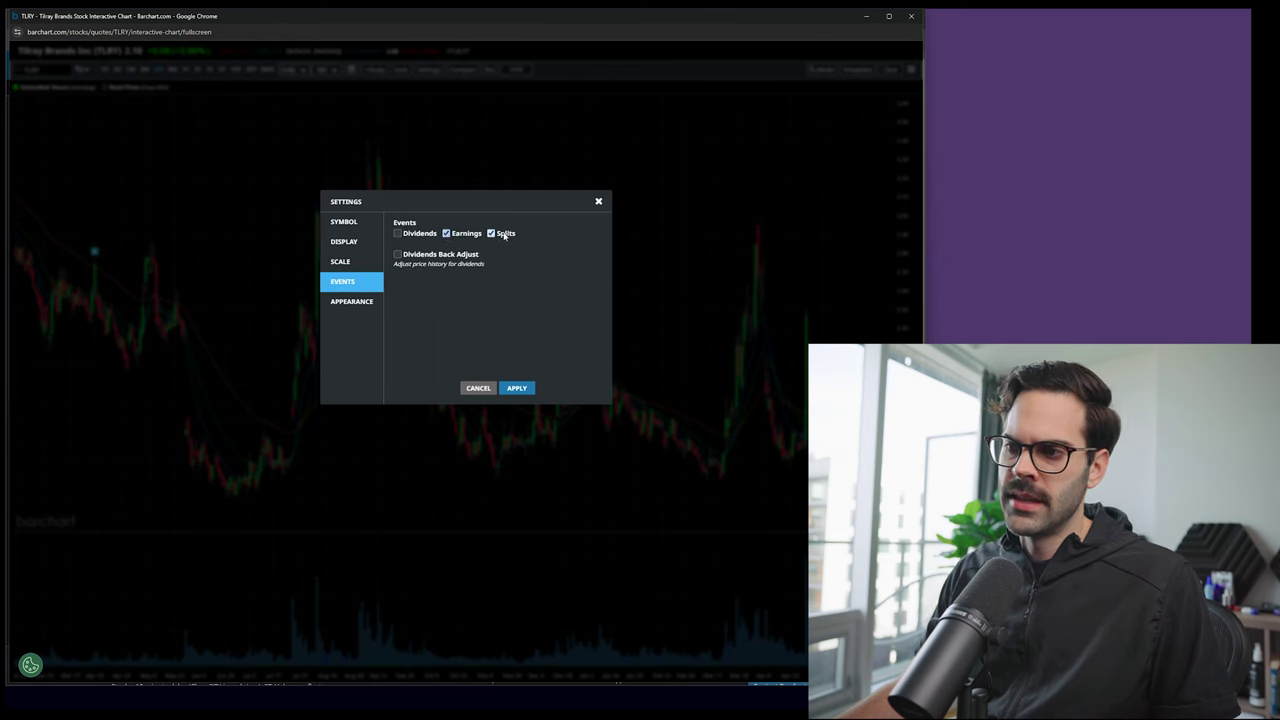
Step: Keep Appearance at Basic Grid, hidden tools panel and 12 px fonts, and apply
left_click(350, 303)
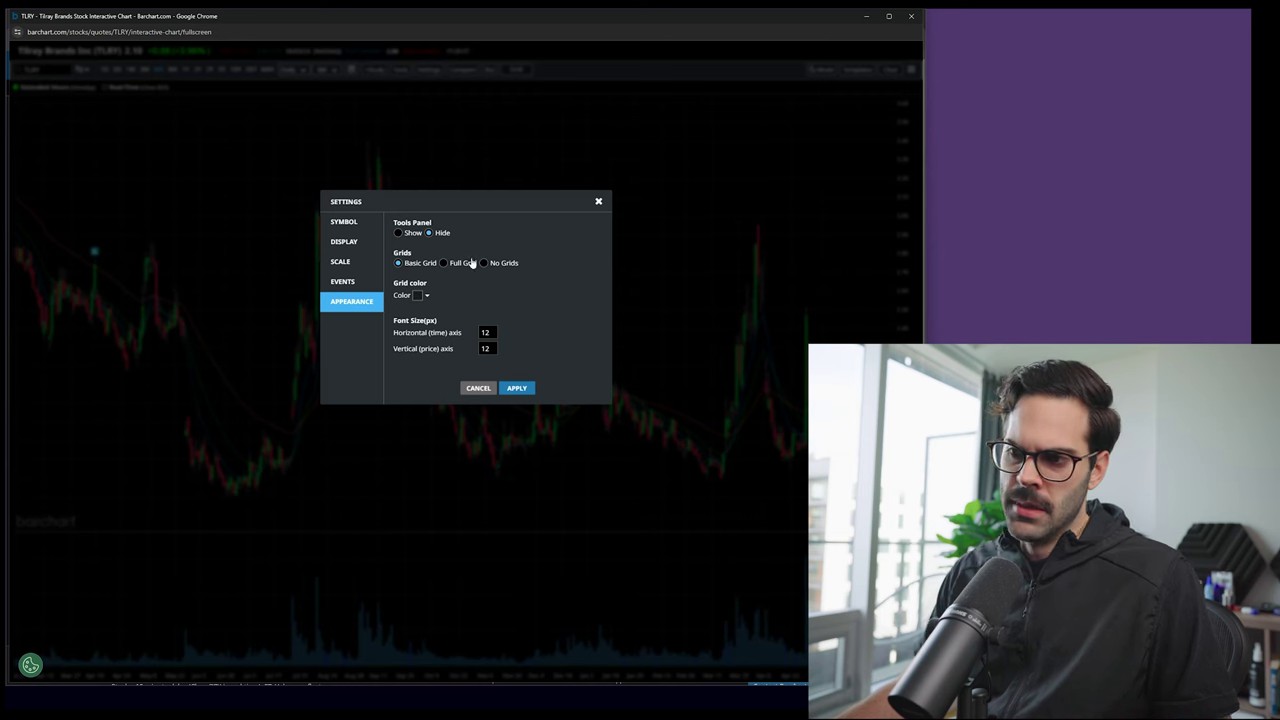
left_click(419, 296)
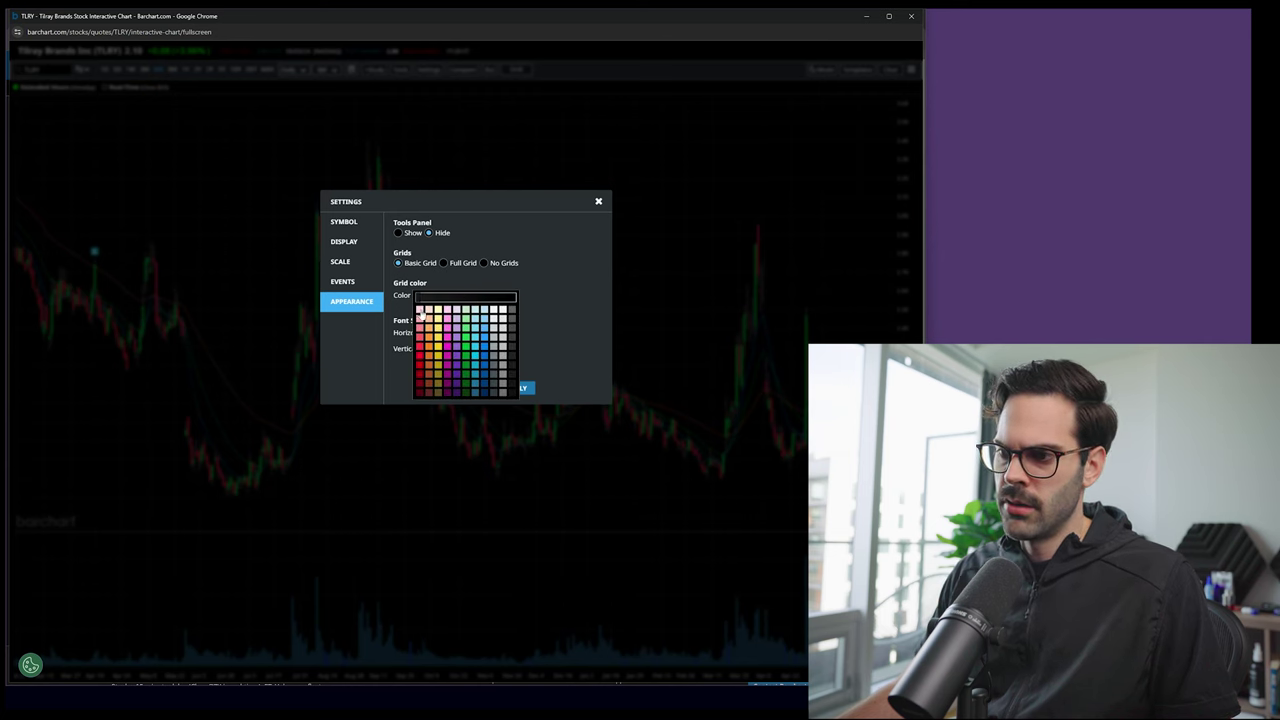
left_click(551, 316)
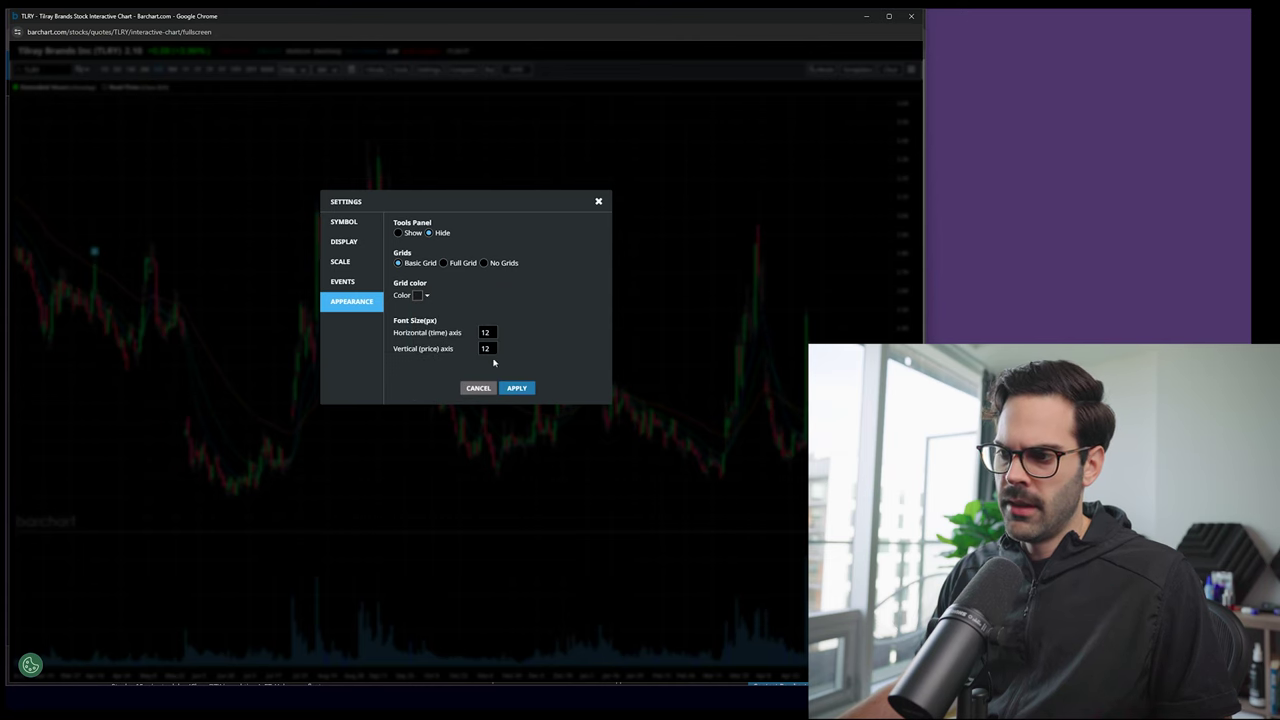
left_click(513, 389)
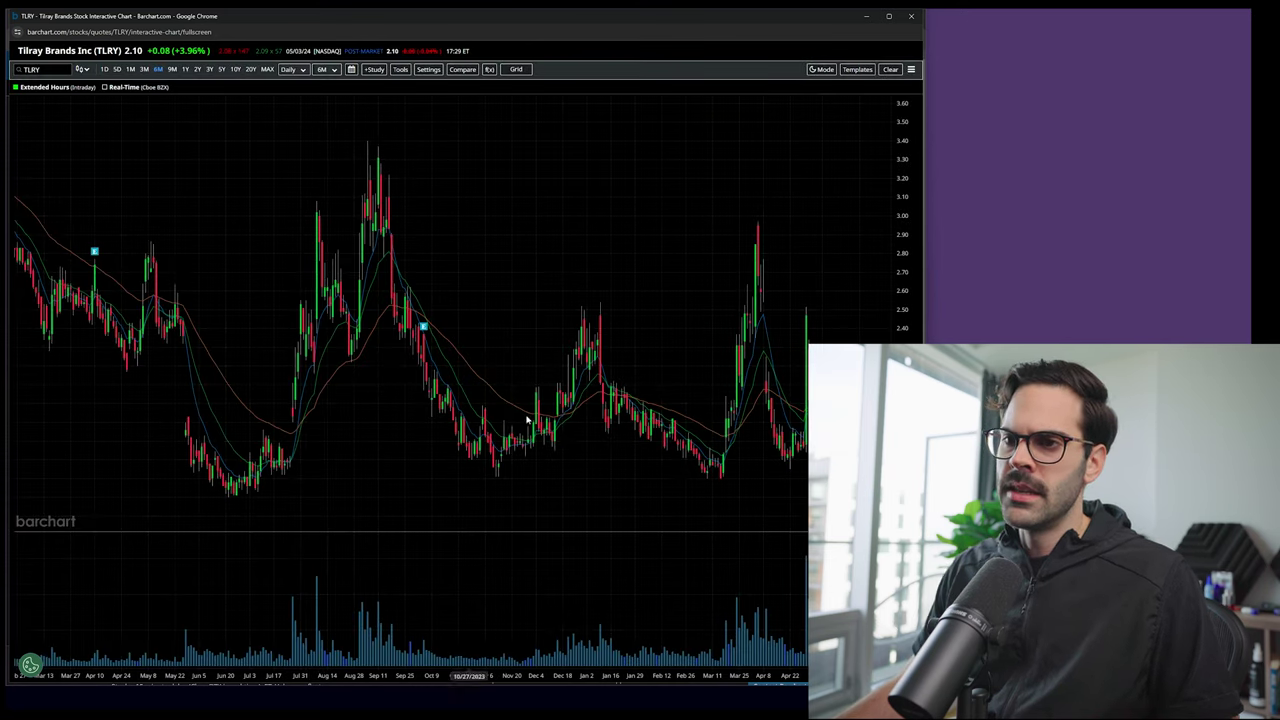
Step: Review the 10-period MAEXP (Close, 0) study unchanged and bring up the Templates list
left_click(374, 69)
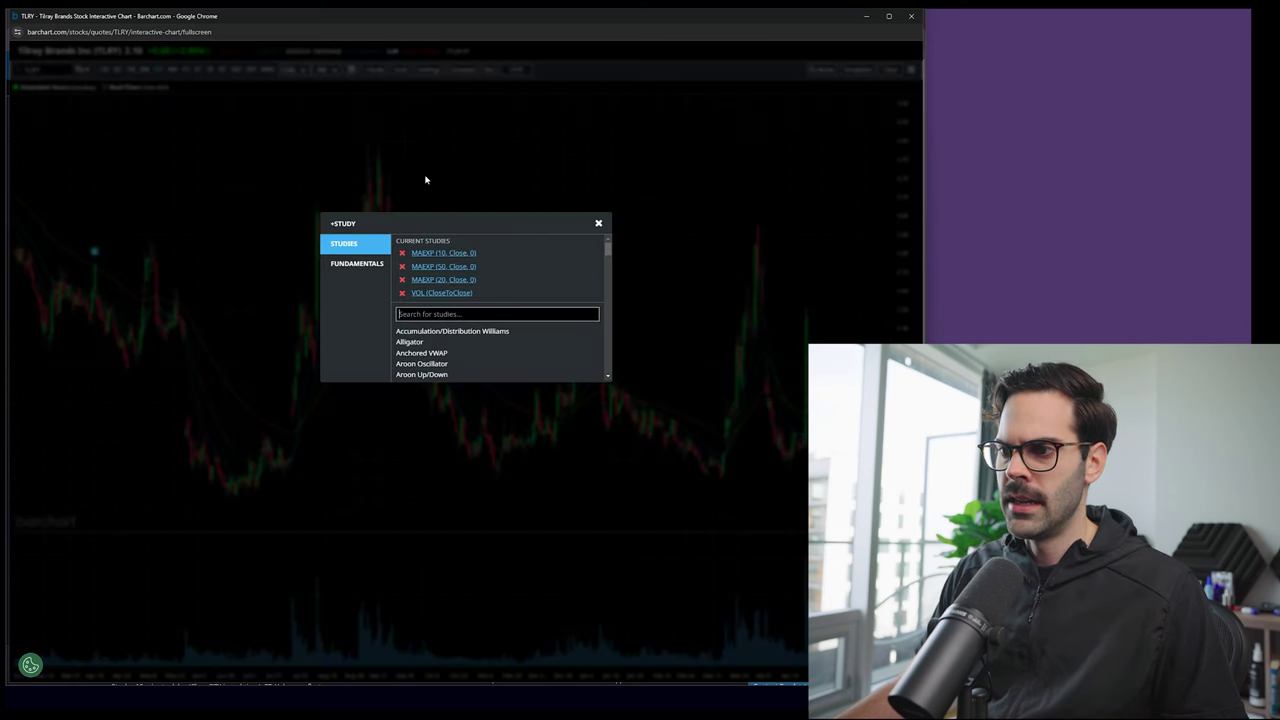
left_click(466, 254)
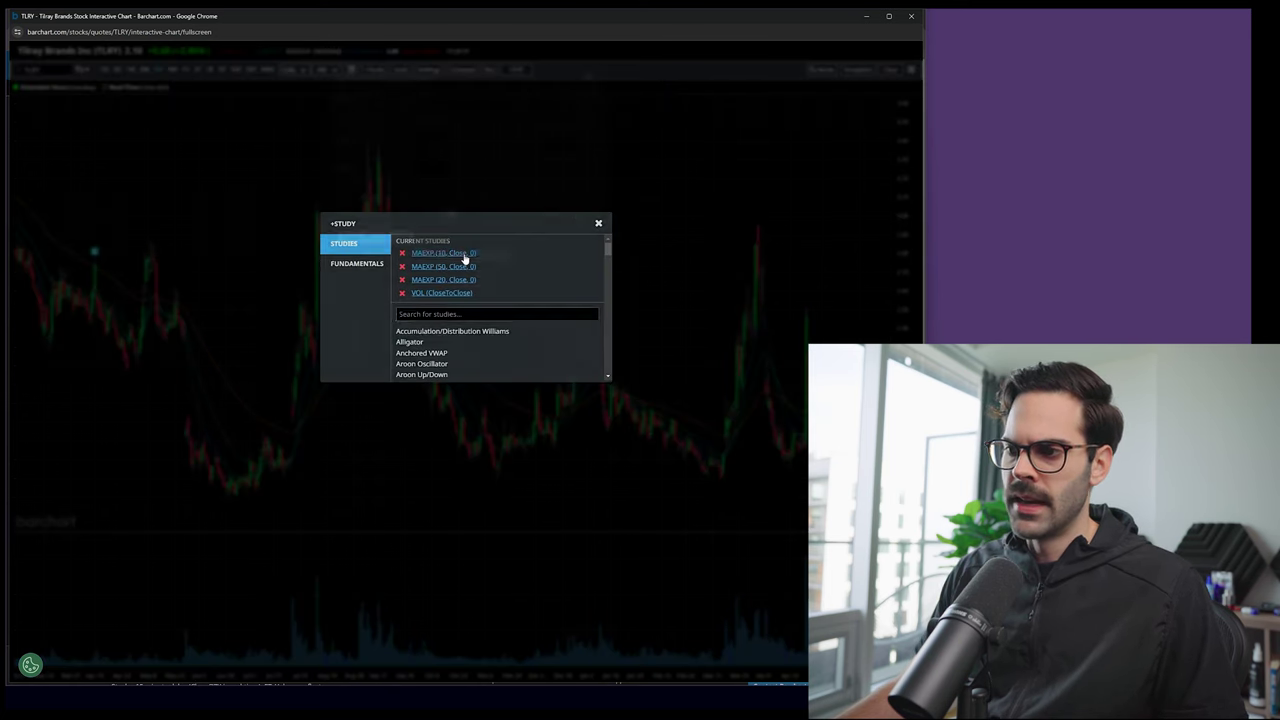
left_click(588, 80)
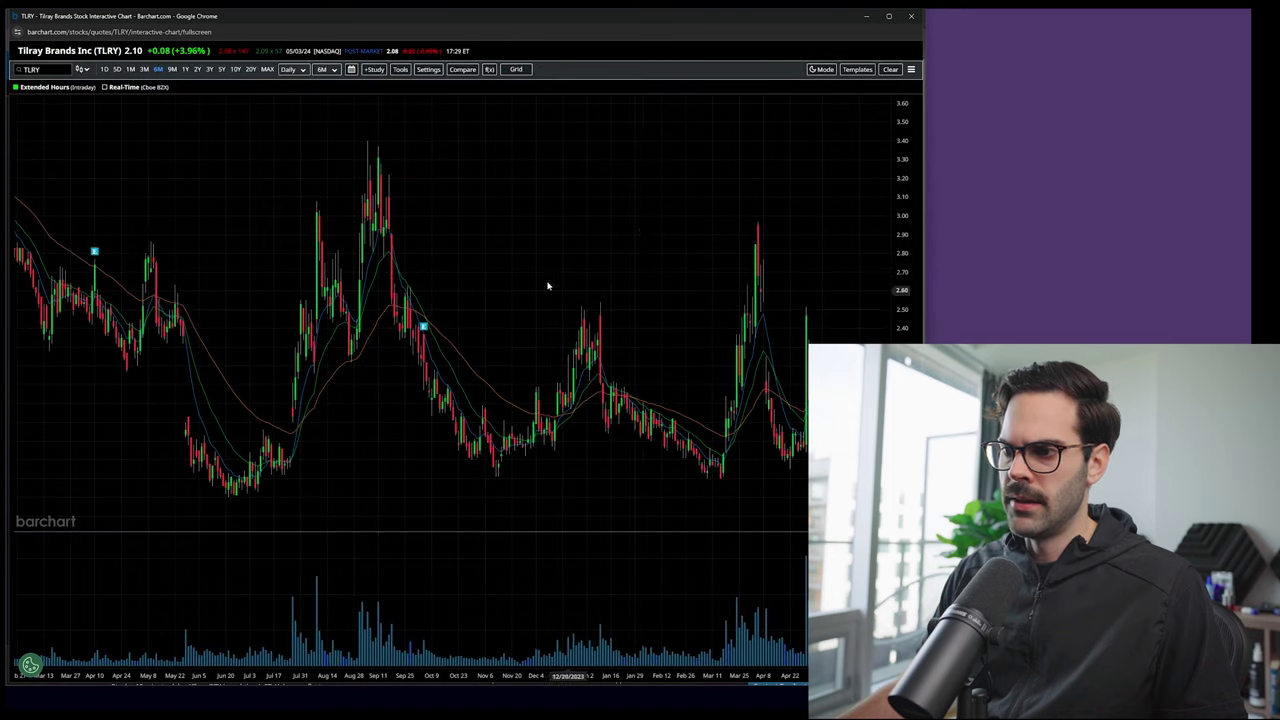
left_click(858, 70)
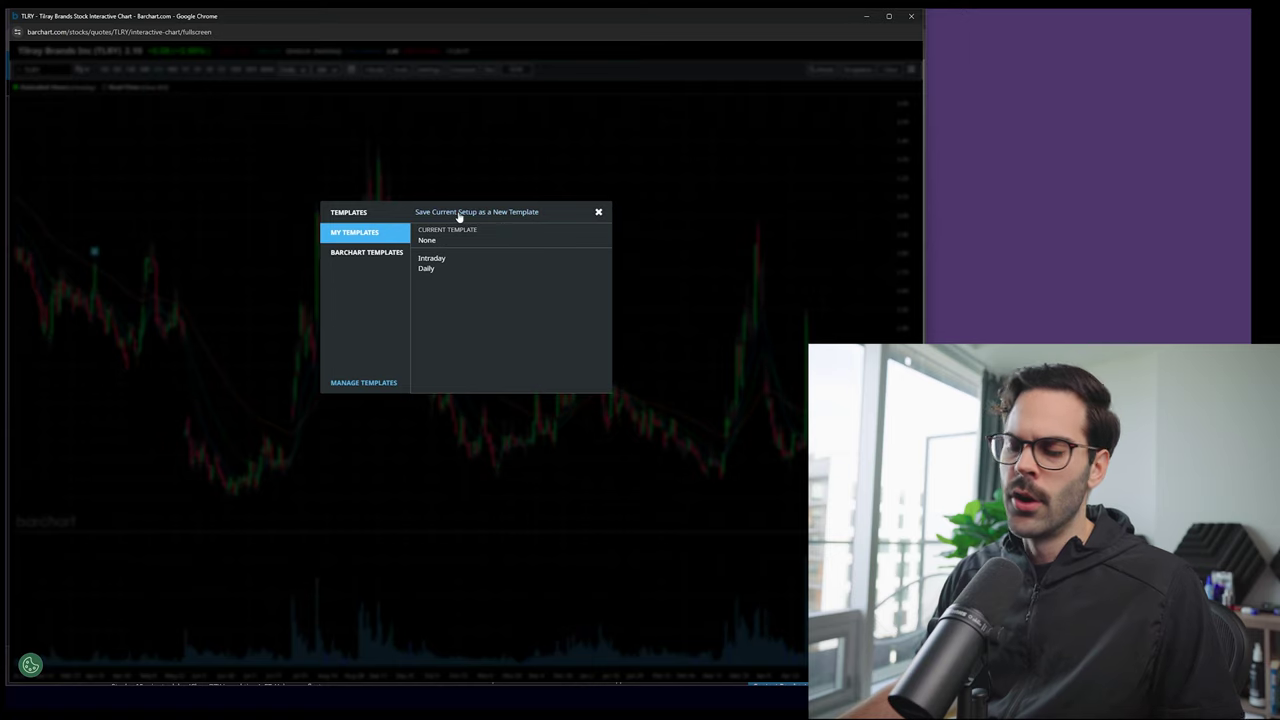
Step: Save the current chart setup as a new template and apply the Daily template
left_click(488, 214)
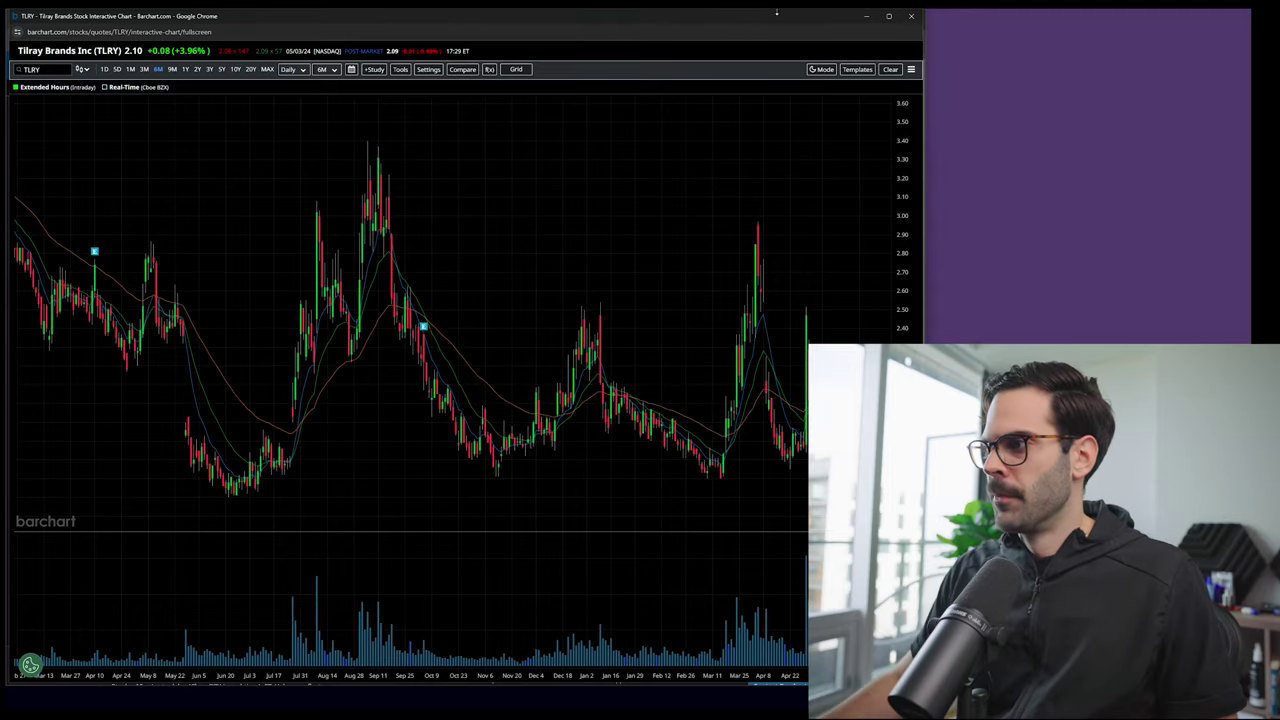
left_click(857, 69)
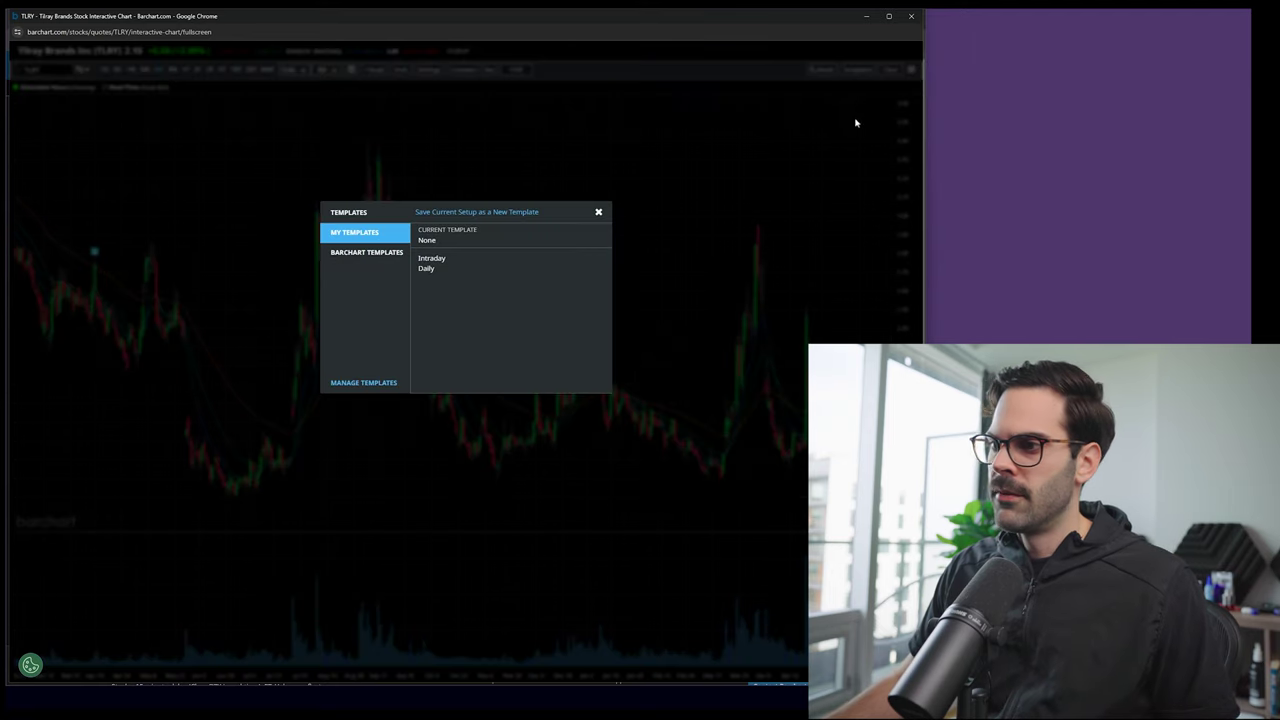
left_click(428, 267)
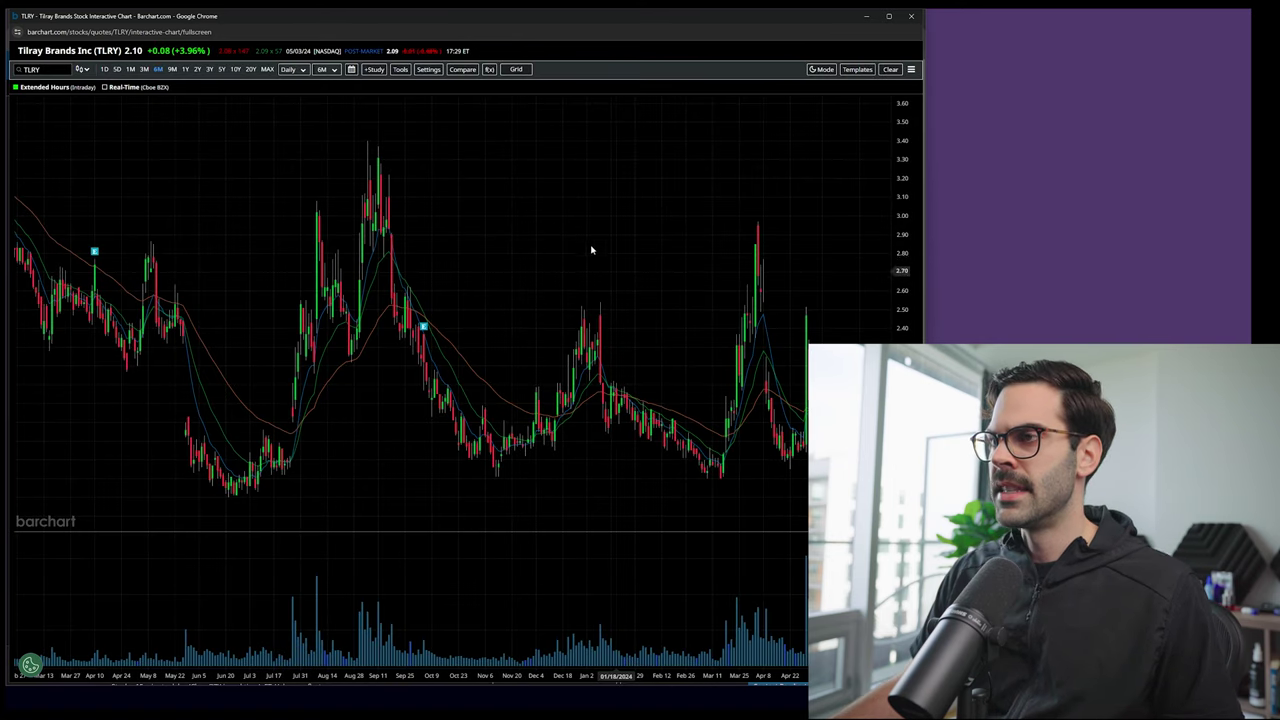
Step: View the Manage Templates page, then return to the full-screen TLRY chart
left_click(856, 75)
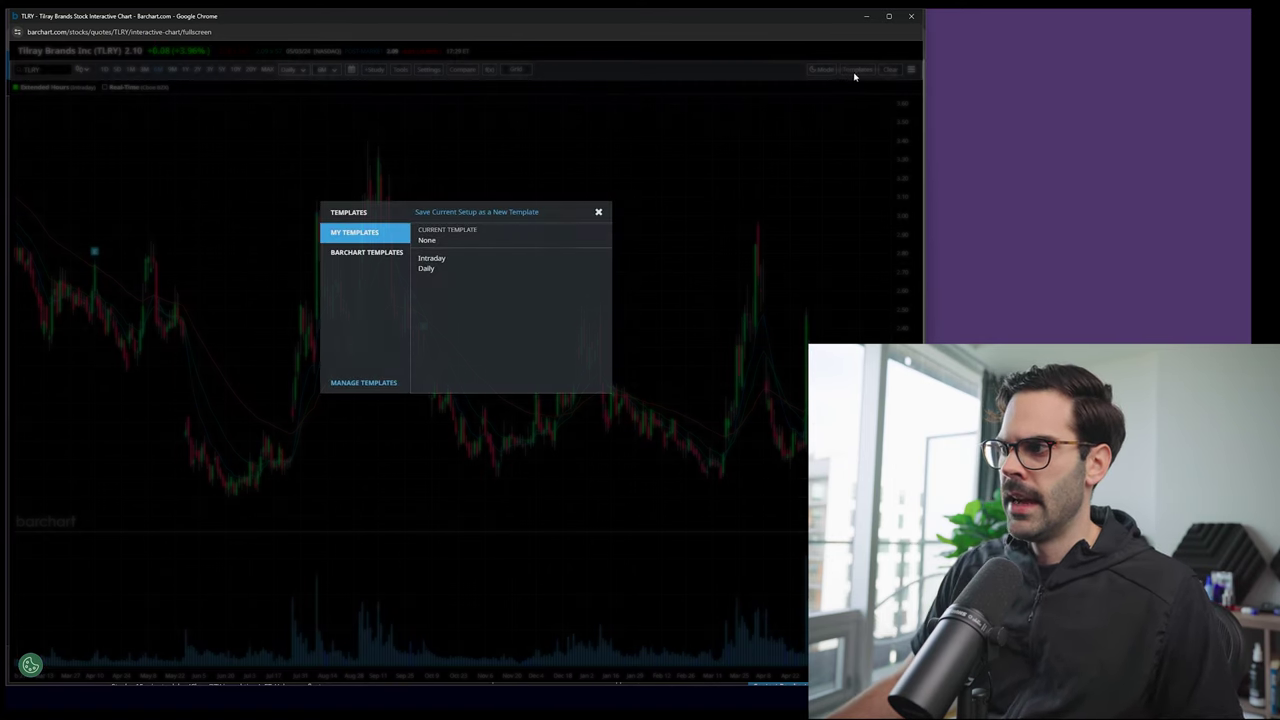
left_click(360, 380)
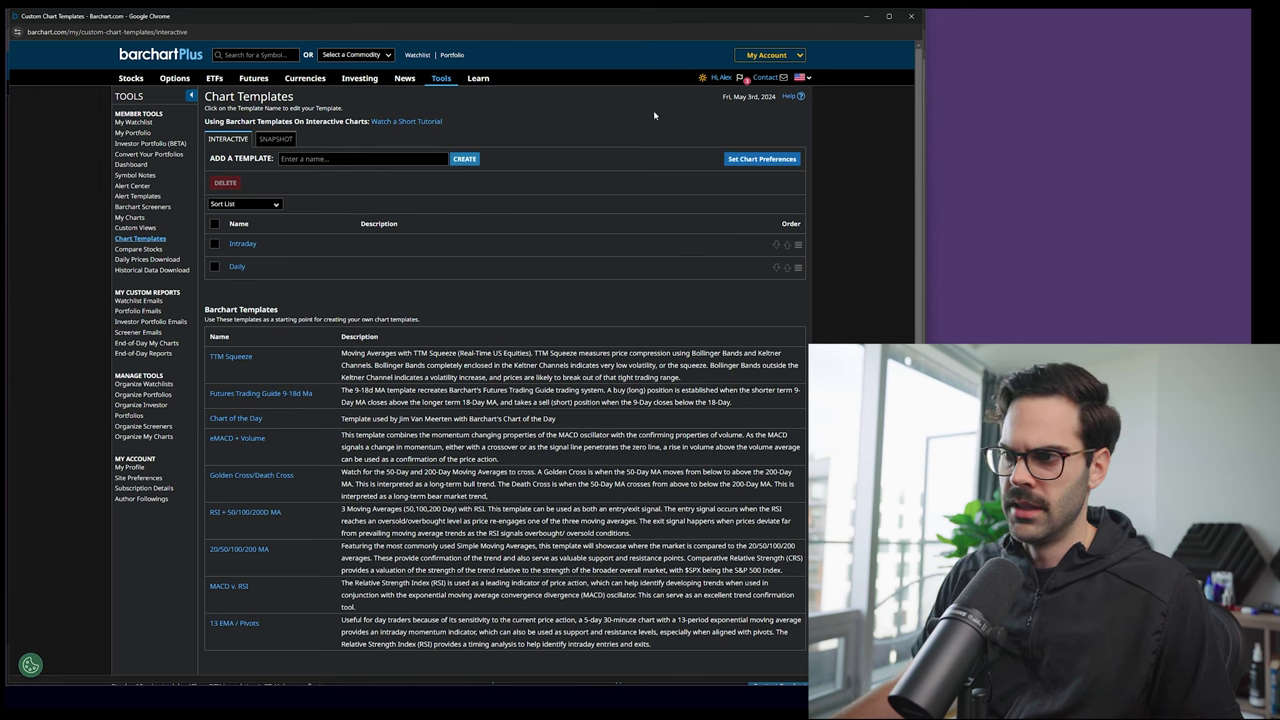
key("alt+Left")
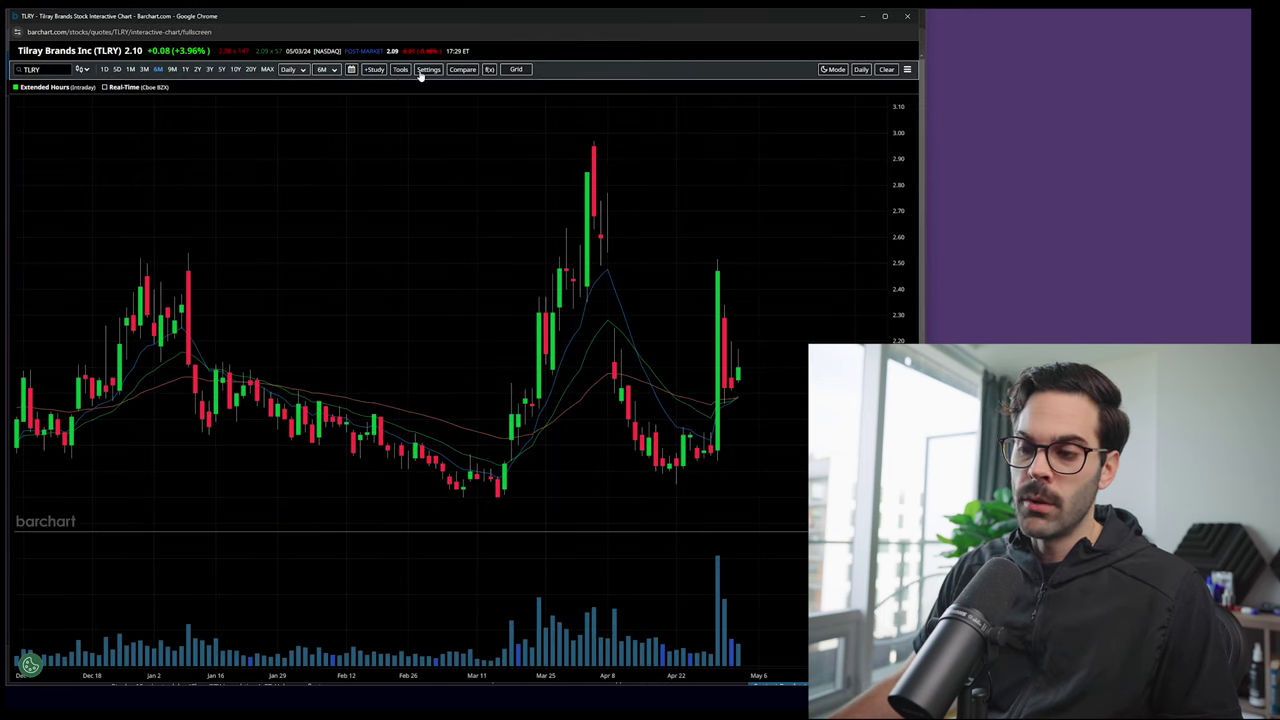
scroll(756, 333, "down", 10)
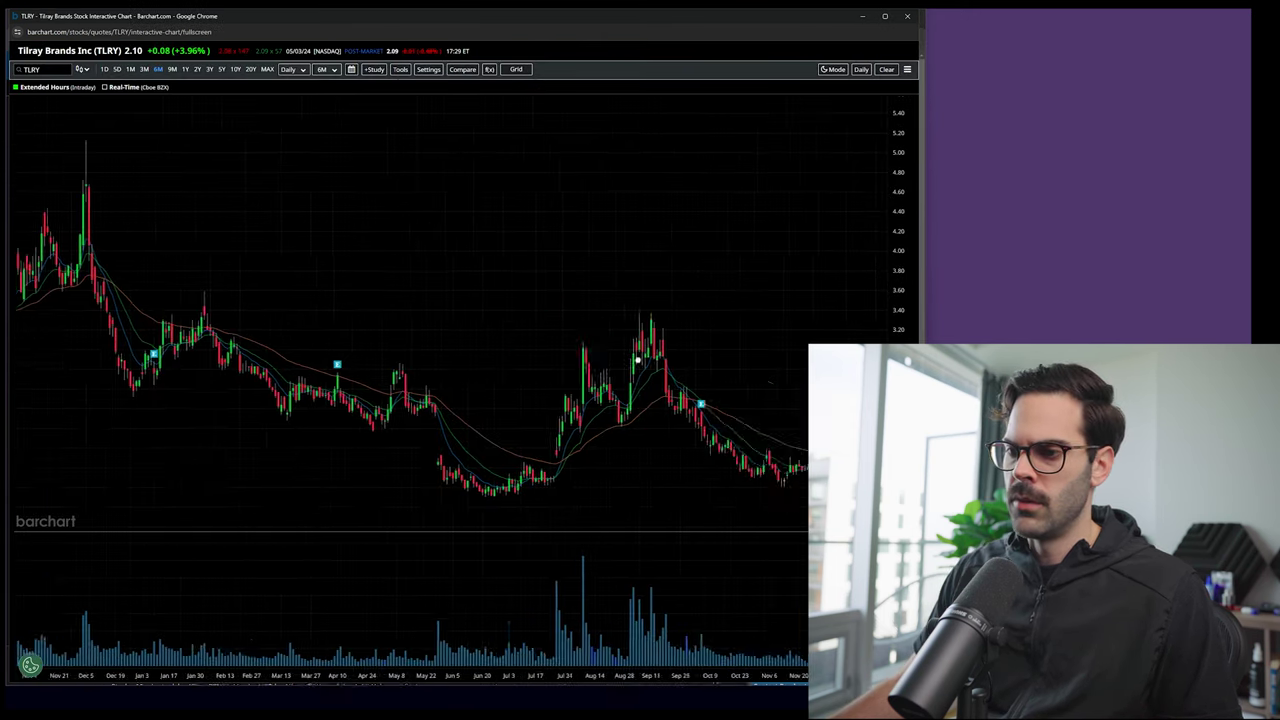
Step: Pan and zoom the chart to inspect the May–Oct 2018 price rally
scroll(756, 333, "down", 5)
scroll(186, 257, "up", 5)
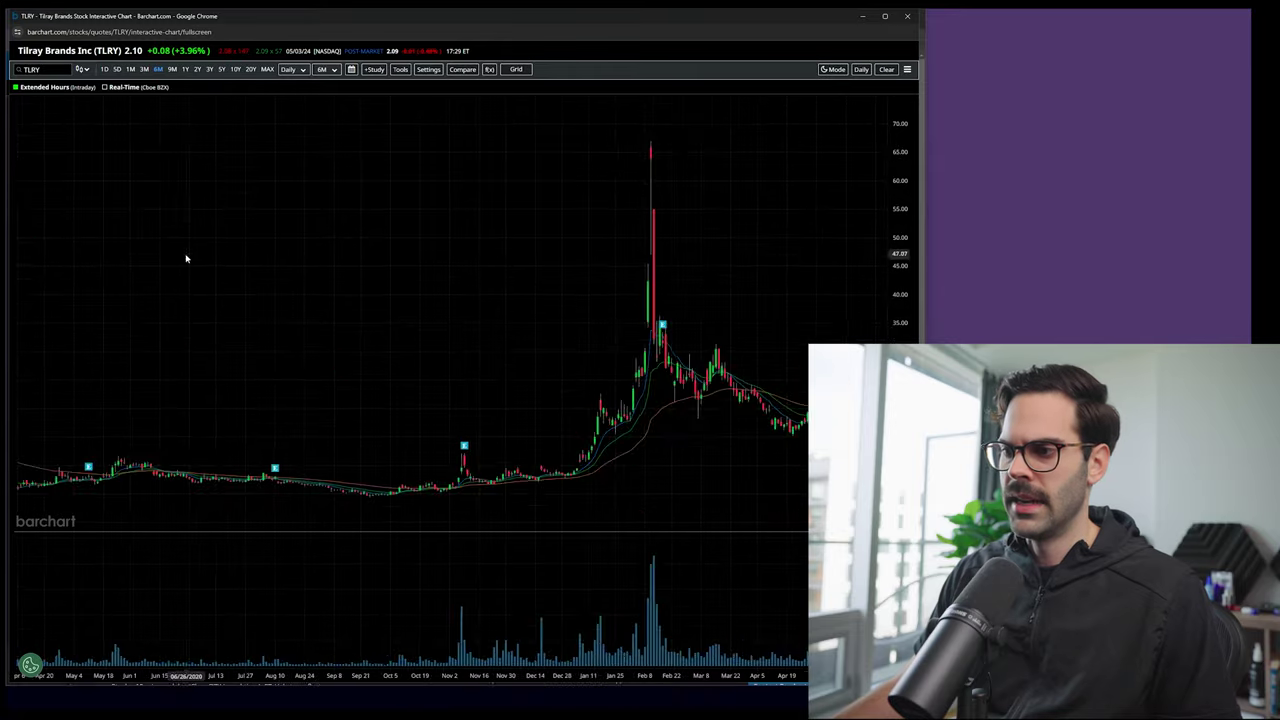
left_click_drag(310, 272, 412, 435)
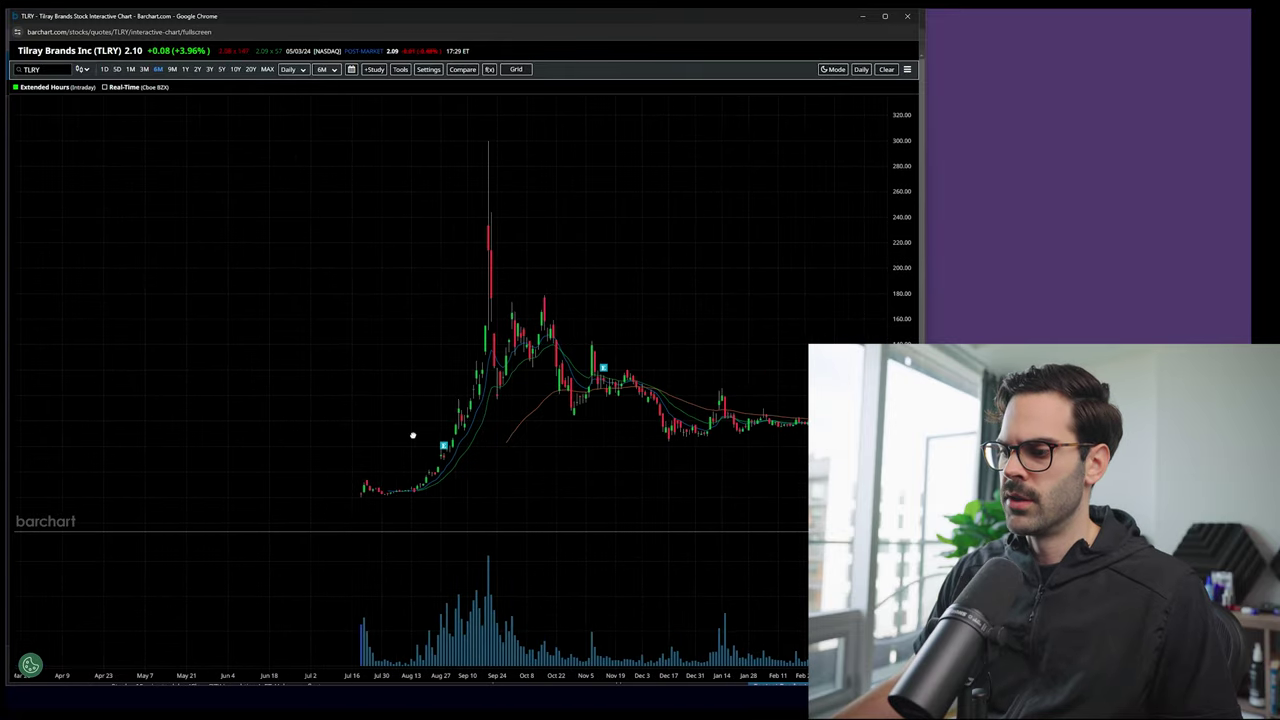
scroll(680, 676, "up", 5)
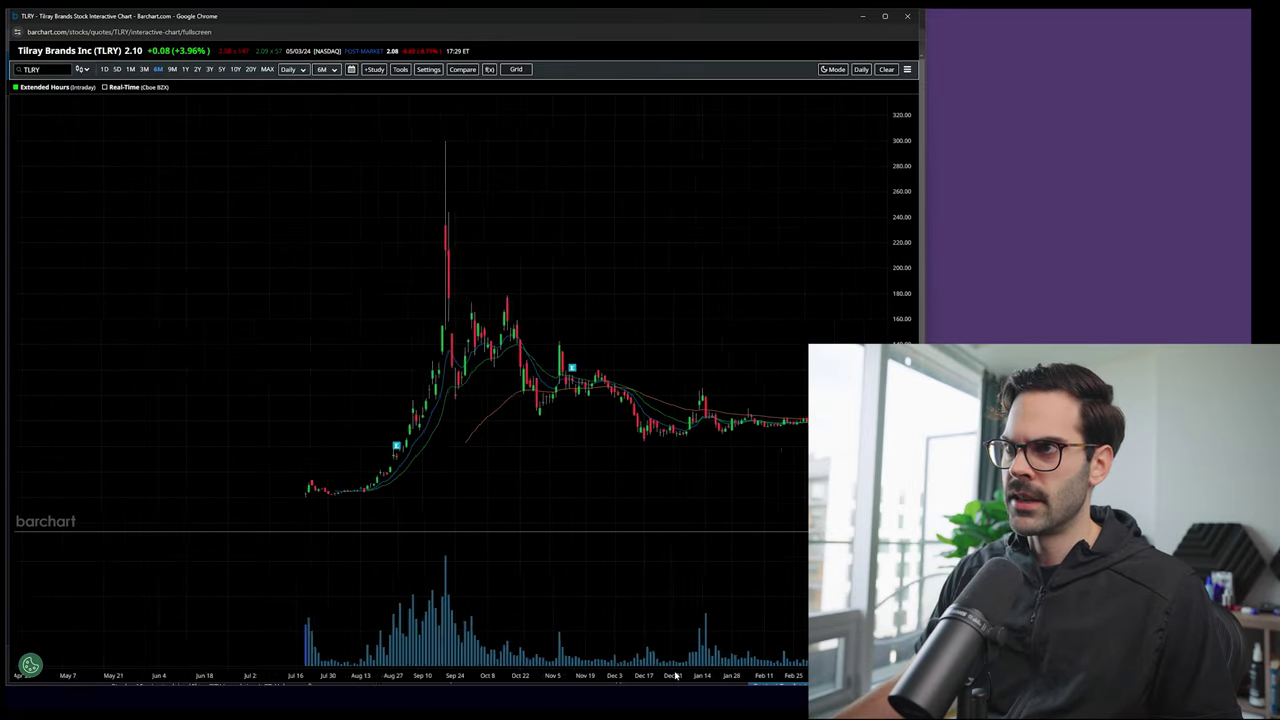
scroll(669, 672, "down", 6)
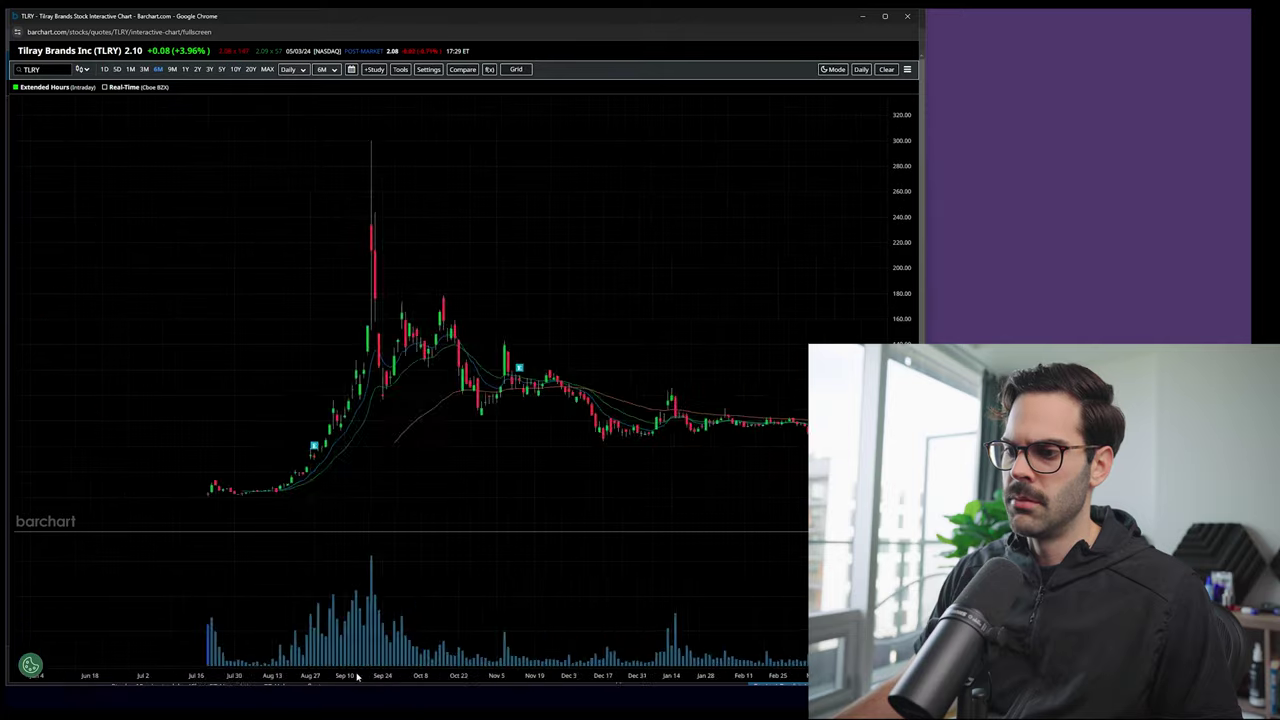
scroll(397, 678, "up", 3)
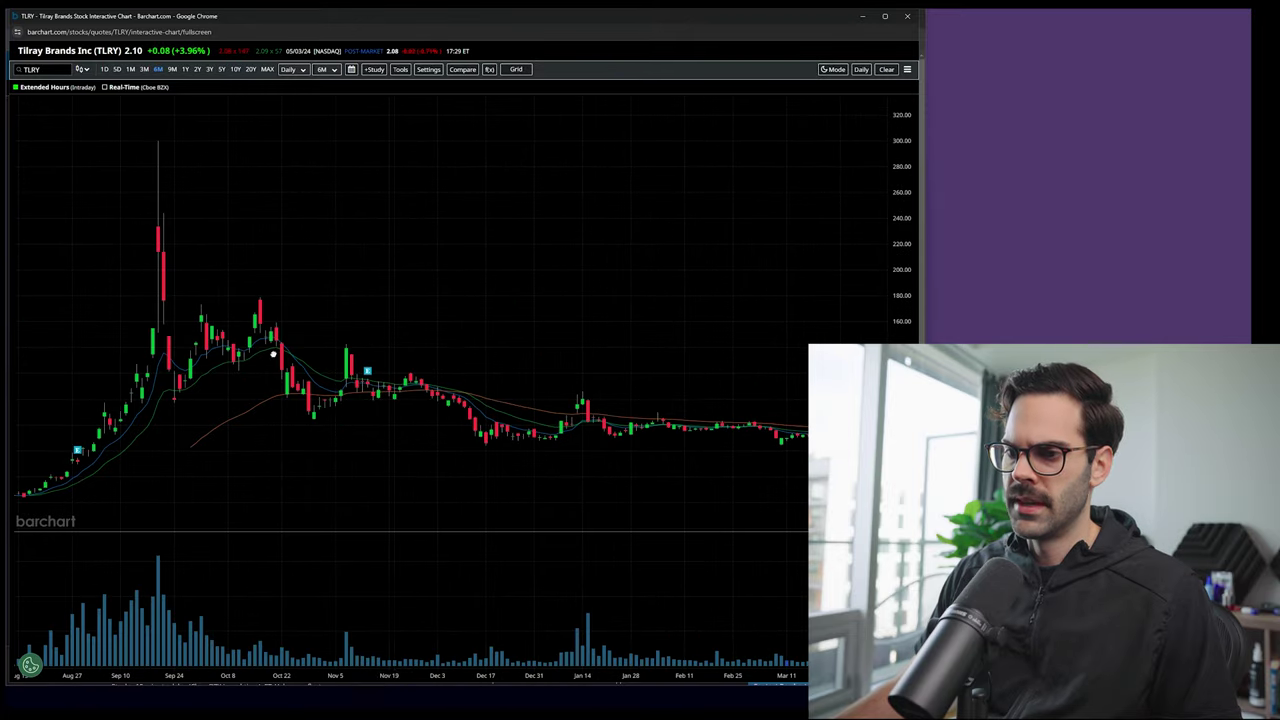
left_click_drag(272, 354, 765, 360)
scroll(701, 584, "up", 3)
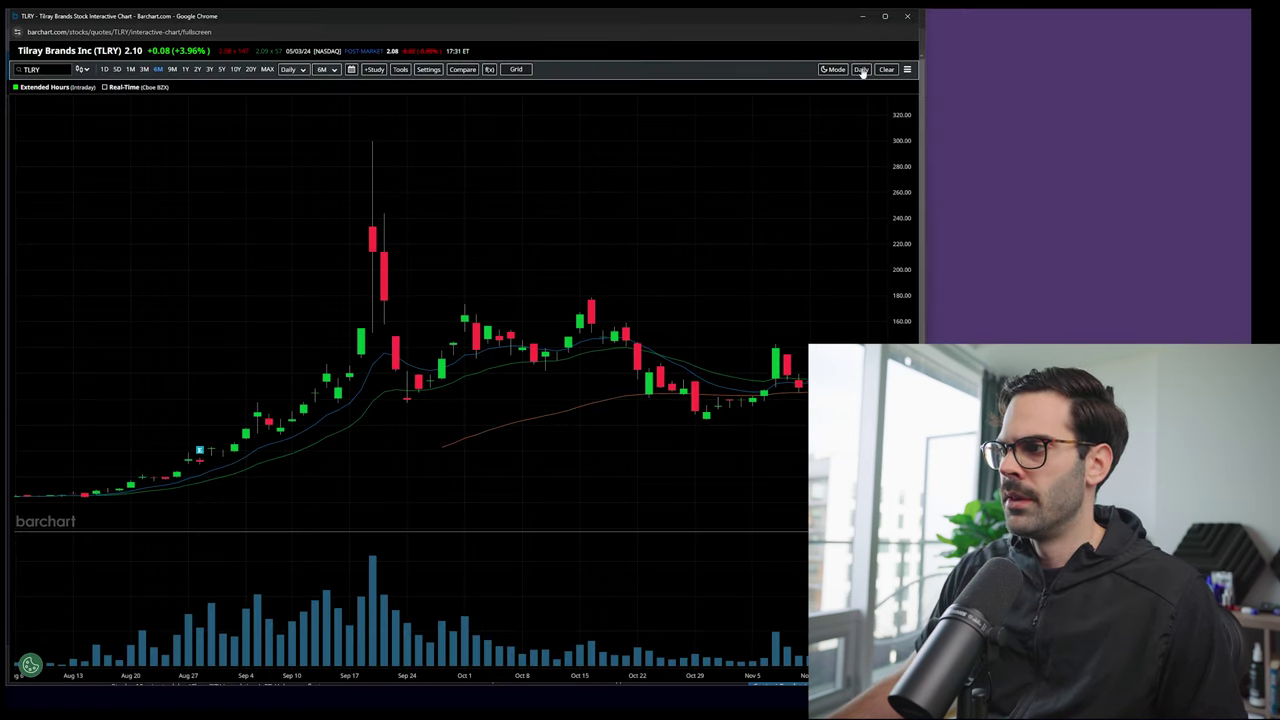
Step: Apply the saved Intraday template to the TLRY chart
left_click(863, 74)
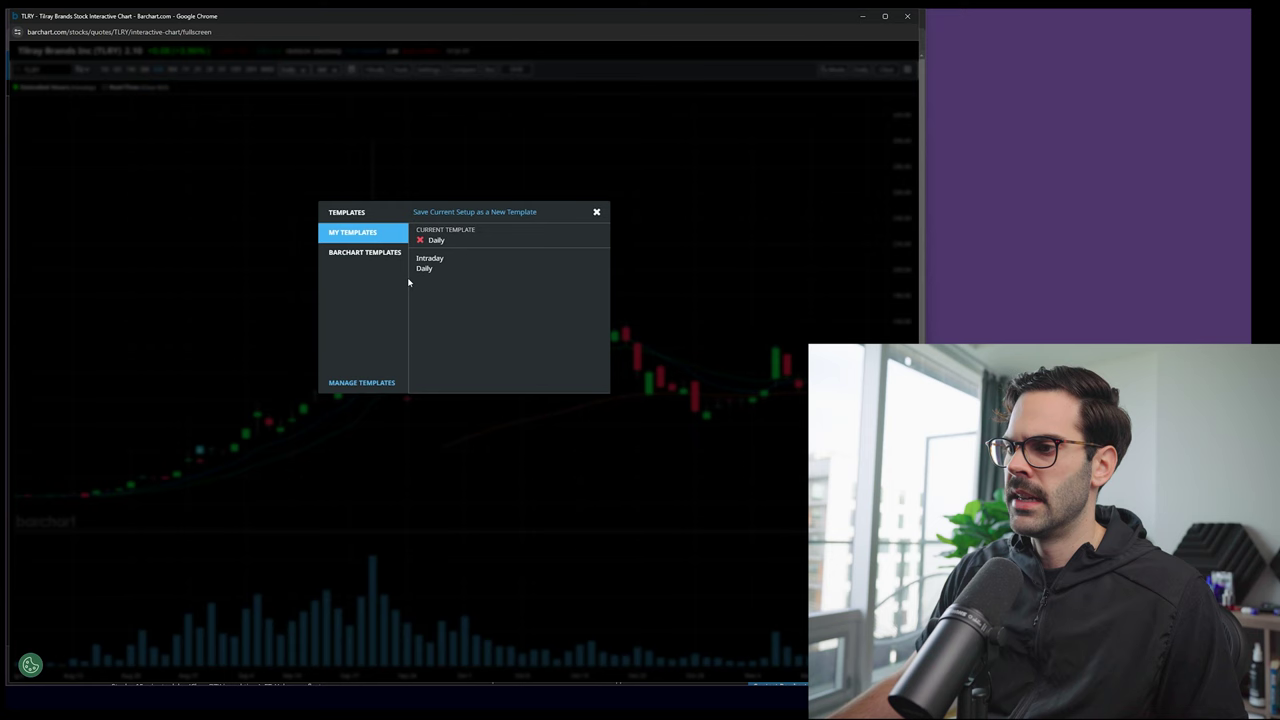
left_click(437, 260)
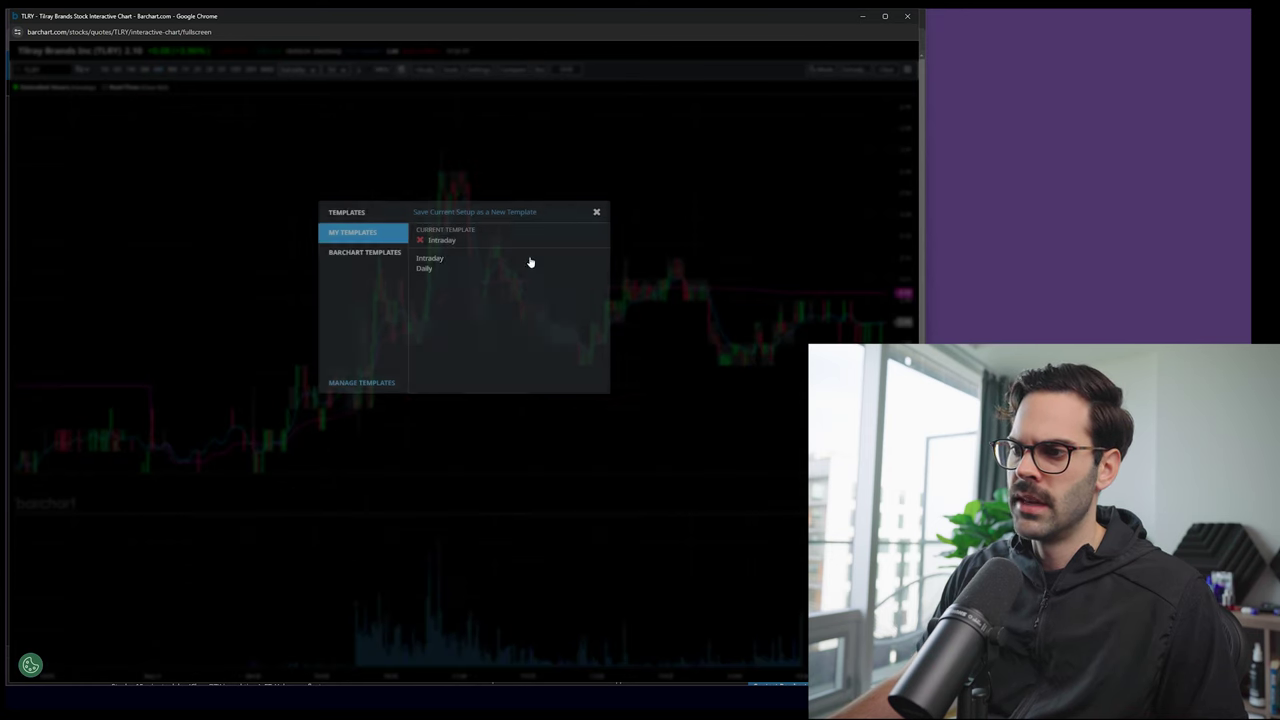
left_click(400, 69)
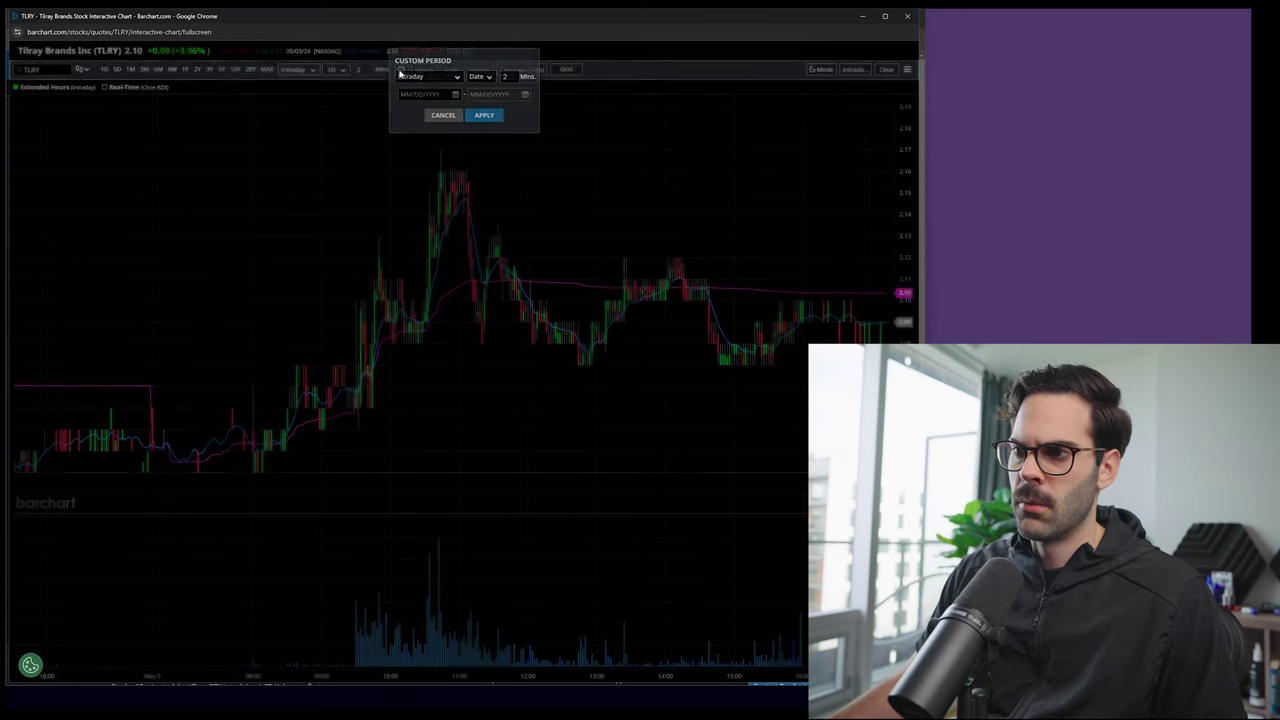
Step: Enter 05/19/2018 as the start date and copy it into the end date
left_click(402, 94)
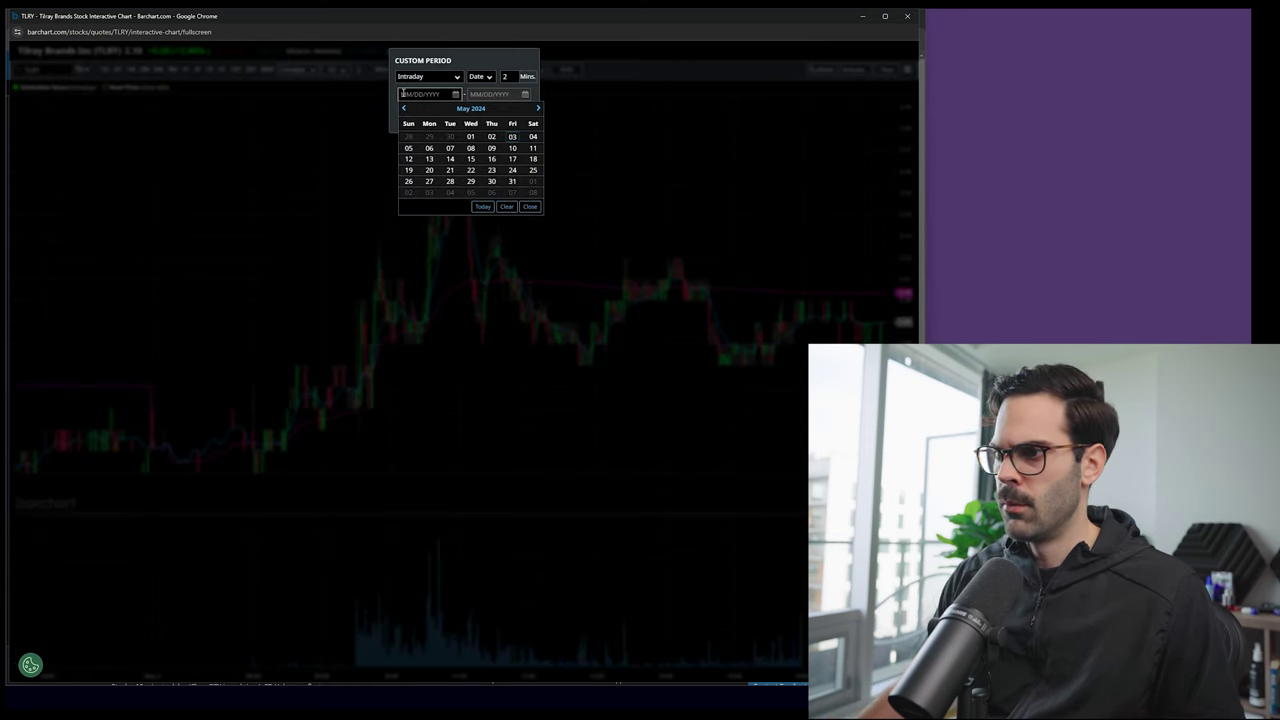
type("05/19/")
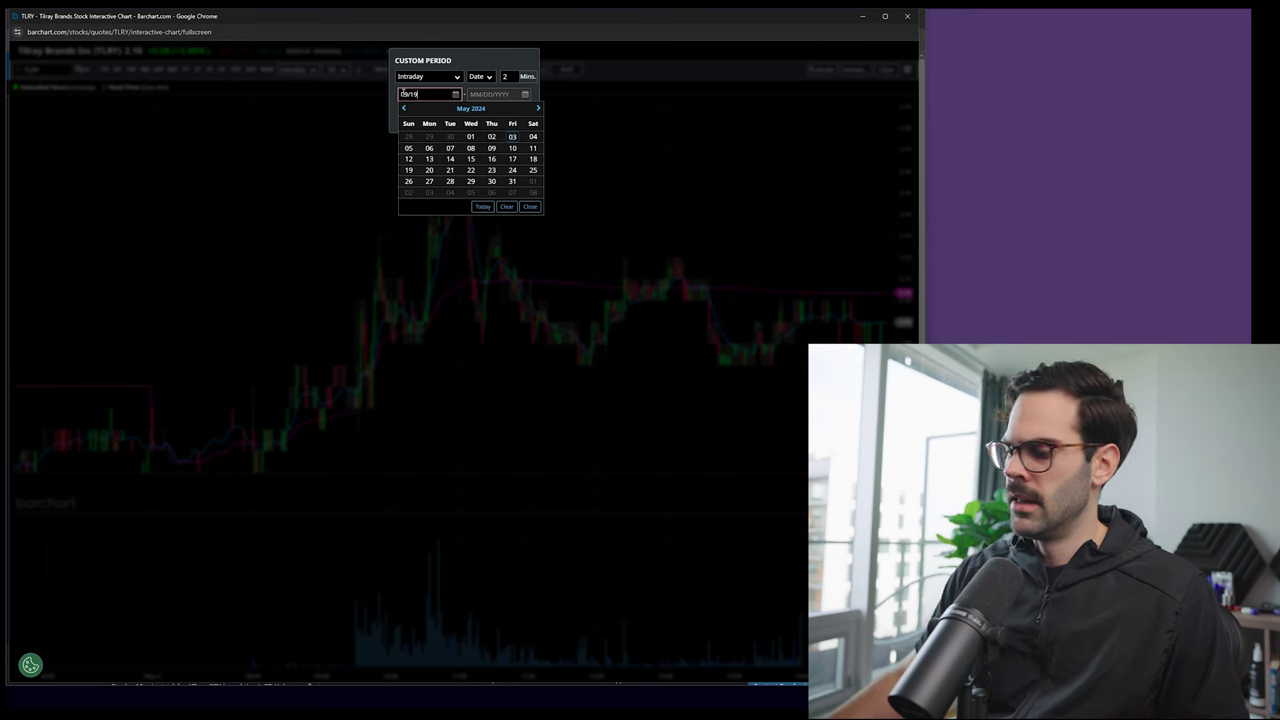
type("2018")
key("ctrl+a")
right_click(412, 97)
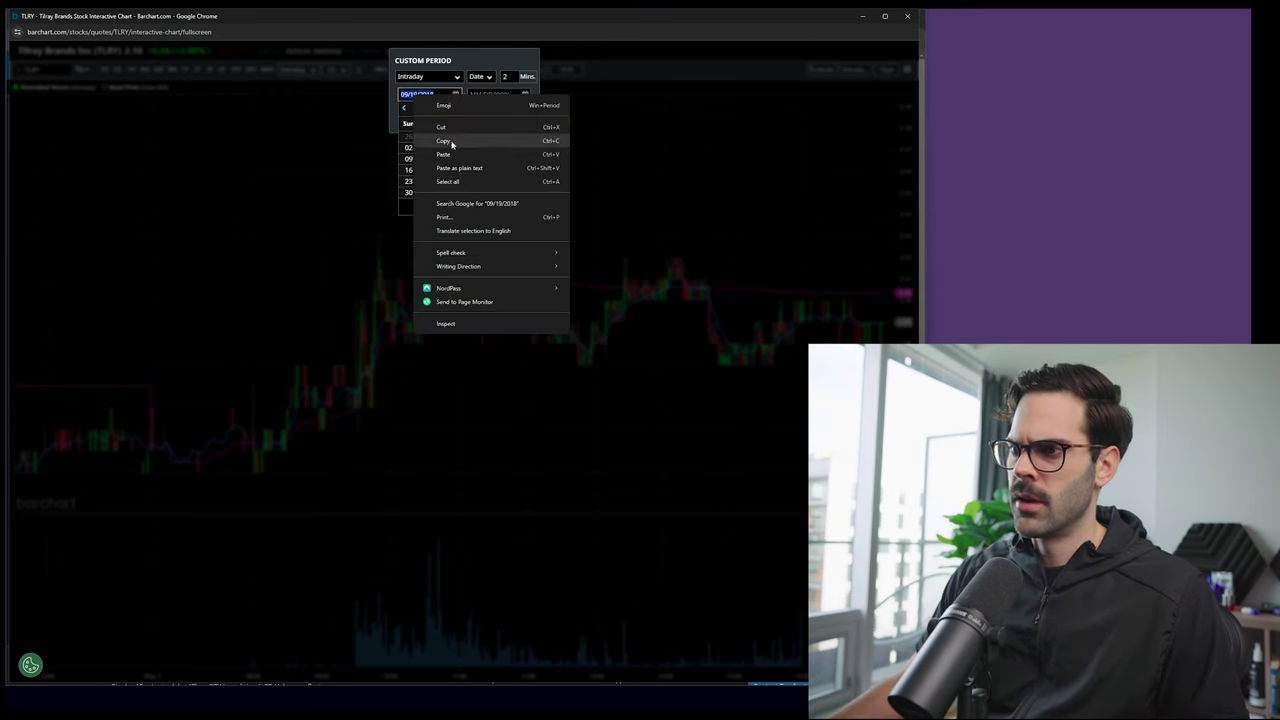
left_click(452, 142)
left_click(490, 94)
right_click(487, 95)
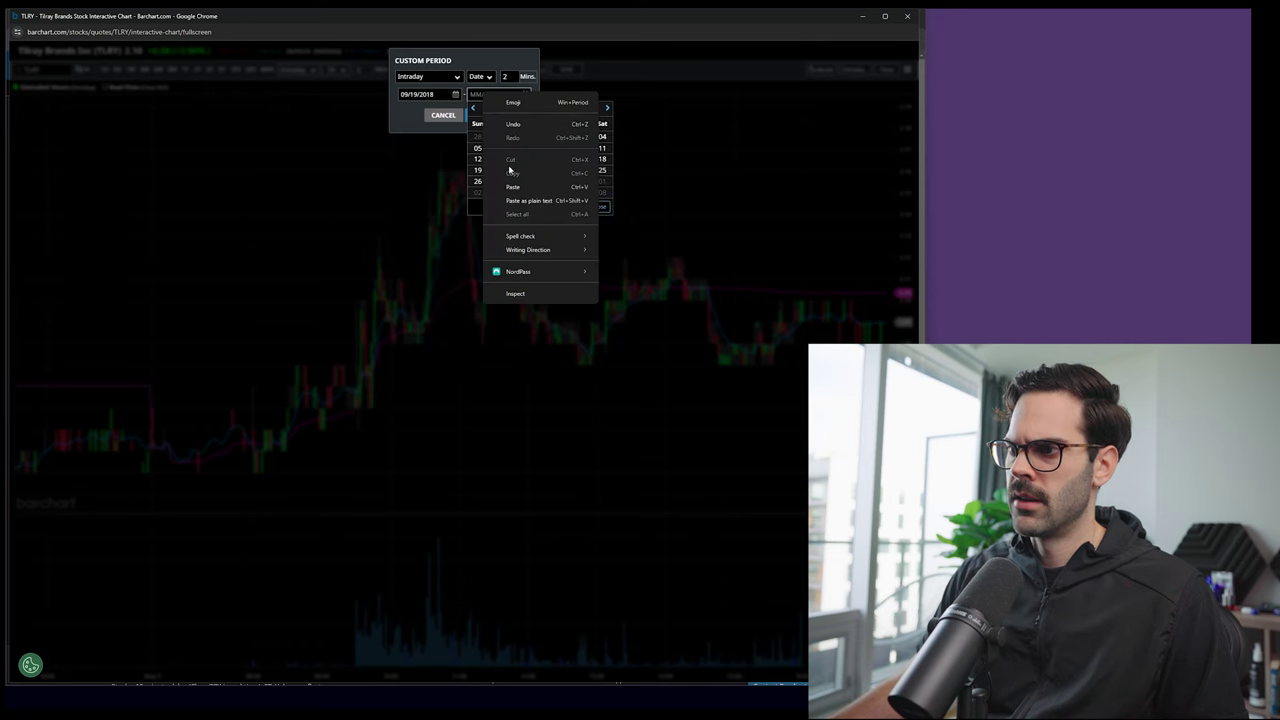
left_click(510, 152)
Step: Correct the start date to 09/17/2018, paste 09/19/2018 as end date, and apply
left_click(413, 94)
key("Delete")
type("7")
left_click(486, 94)
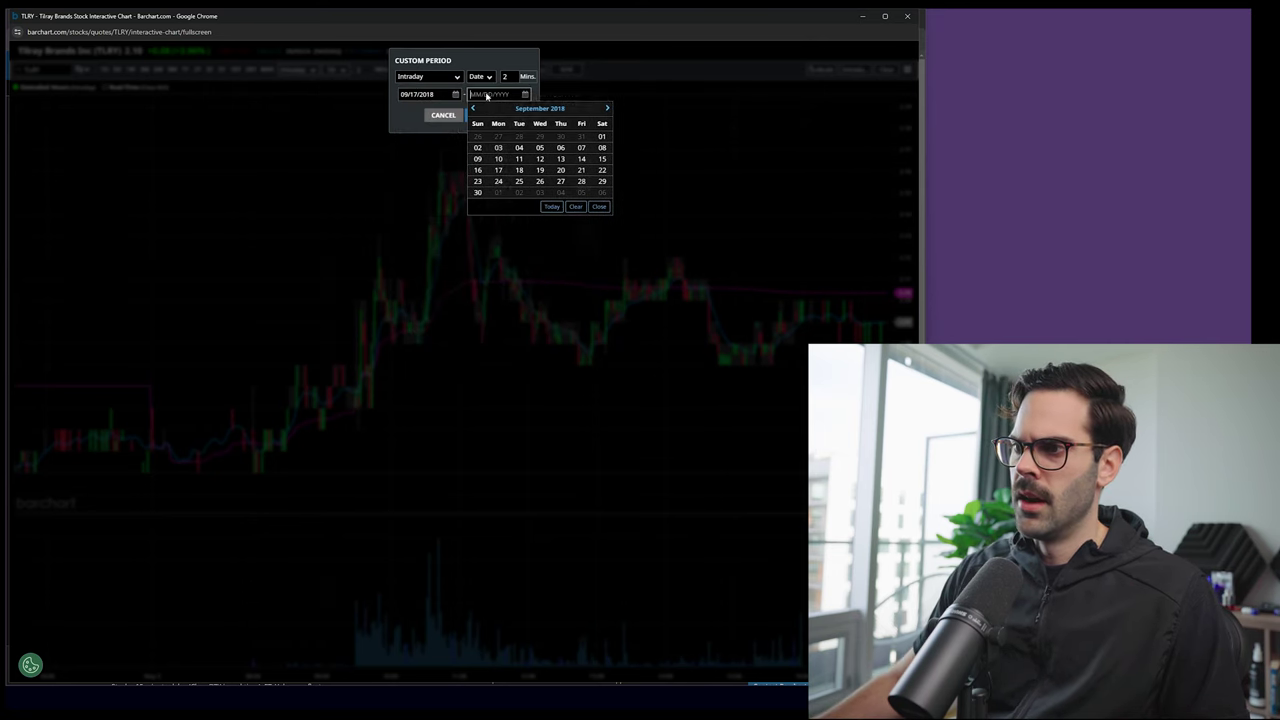
right_click(487, 96)
left_click(517, 188)
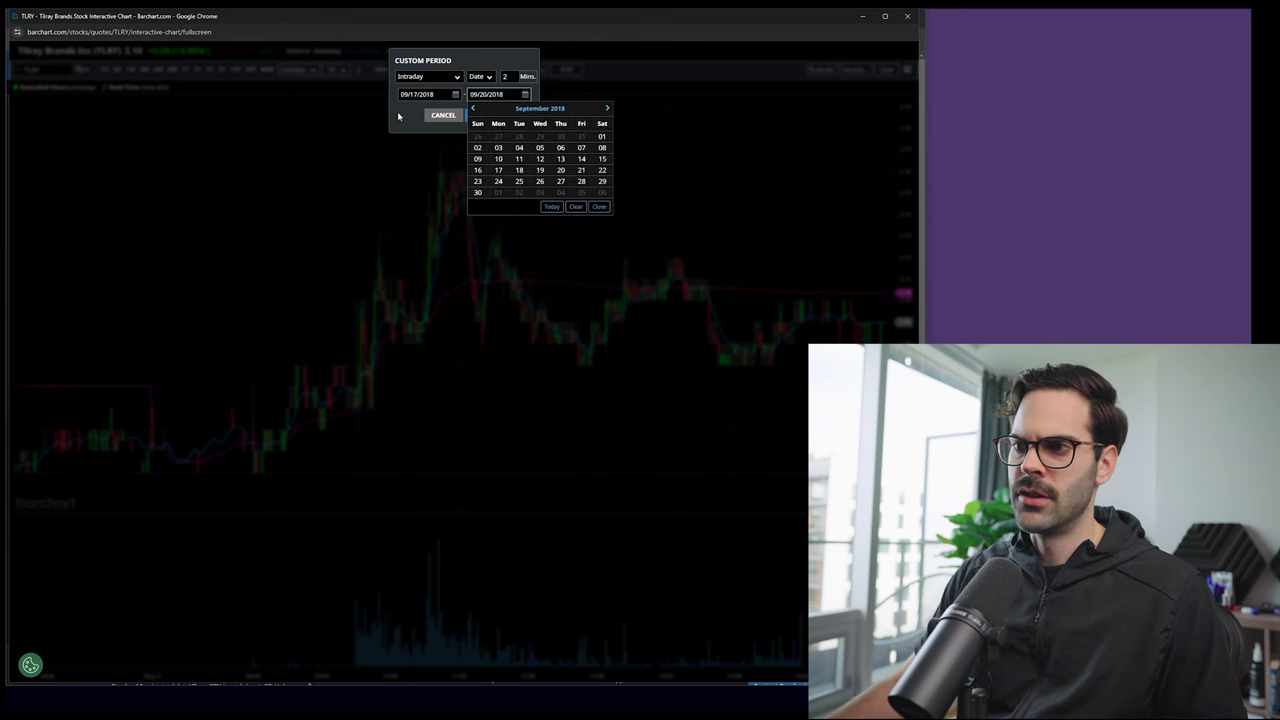
key("Escape")
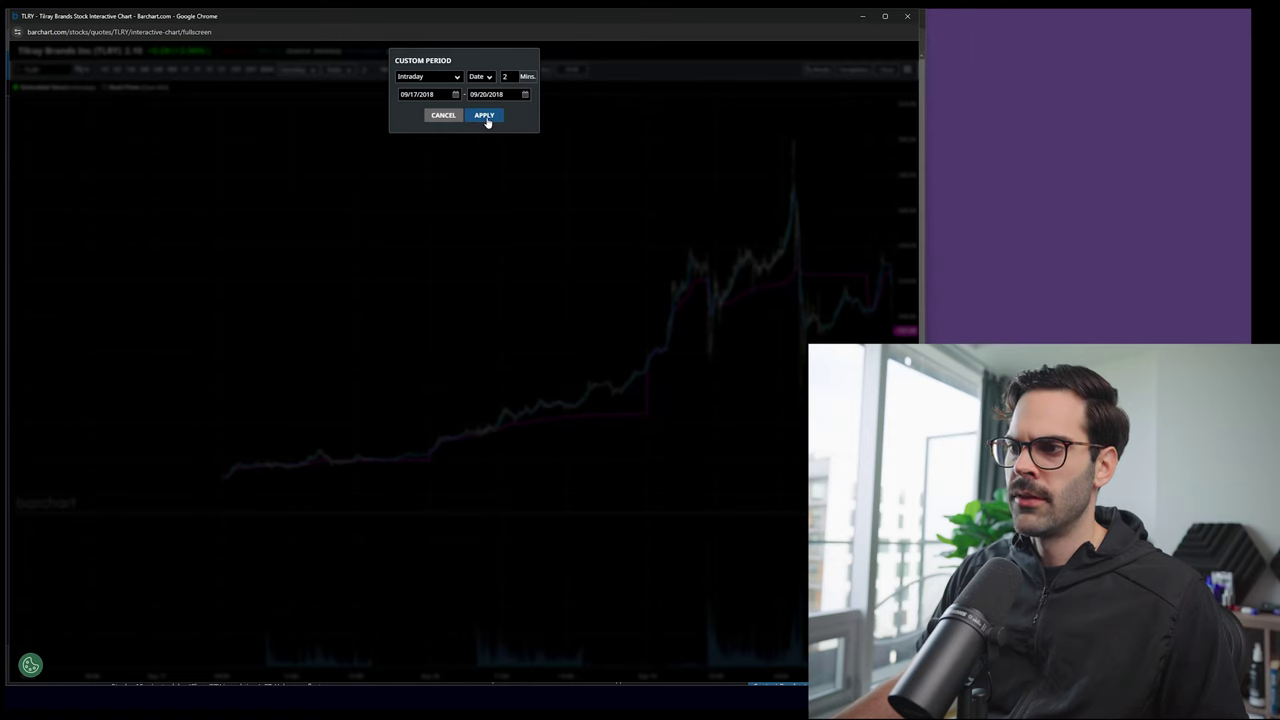
left_click(486, 115)
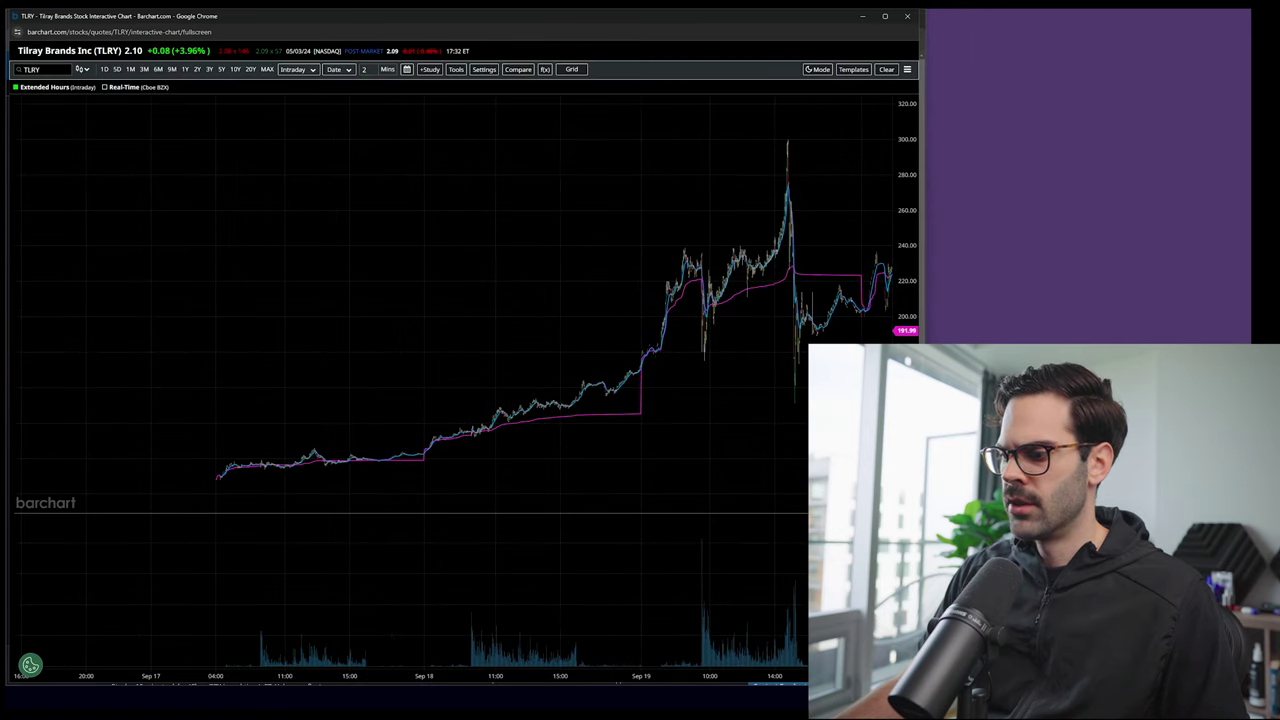
Step: Pan the chart until the Sep 19 session, from early morning to the 15:02 spike, fills the view
left_click_drag(425, 446, 723, 383)
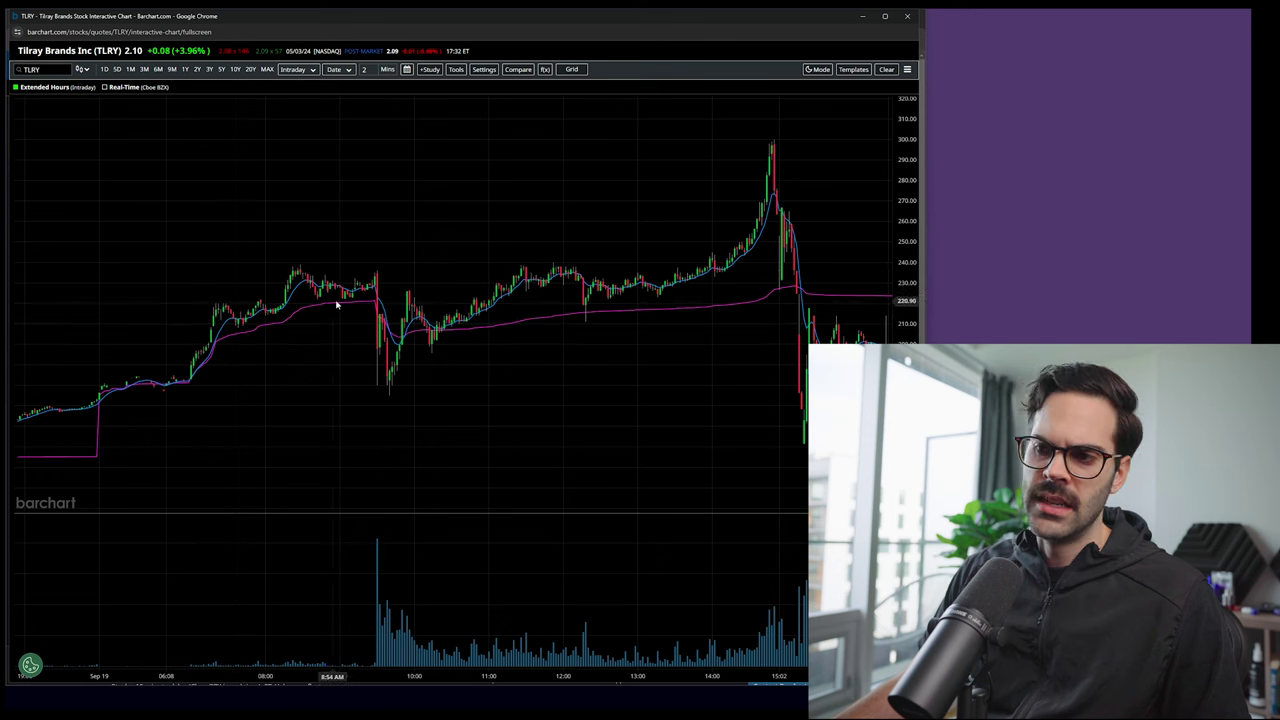
left_click_drag(357, 249, 509, 349)
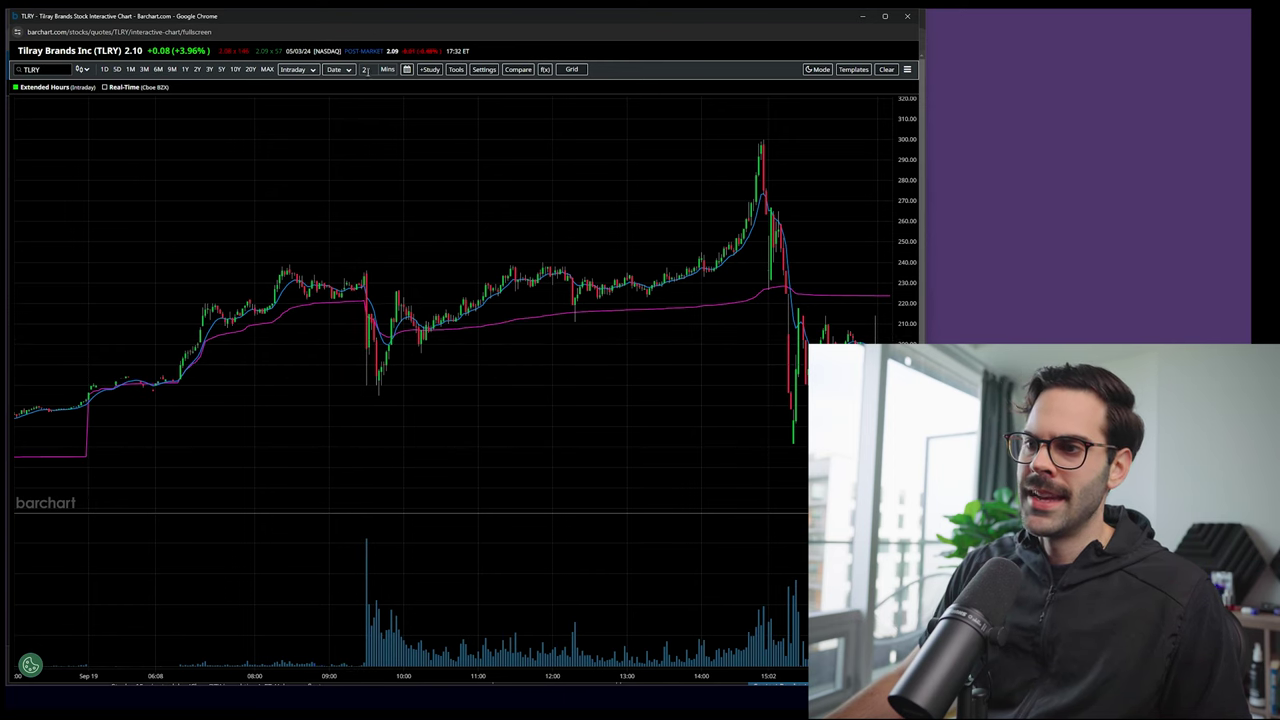
left_click(455, 69)
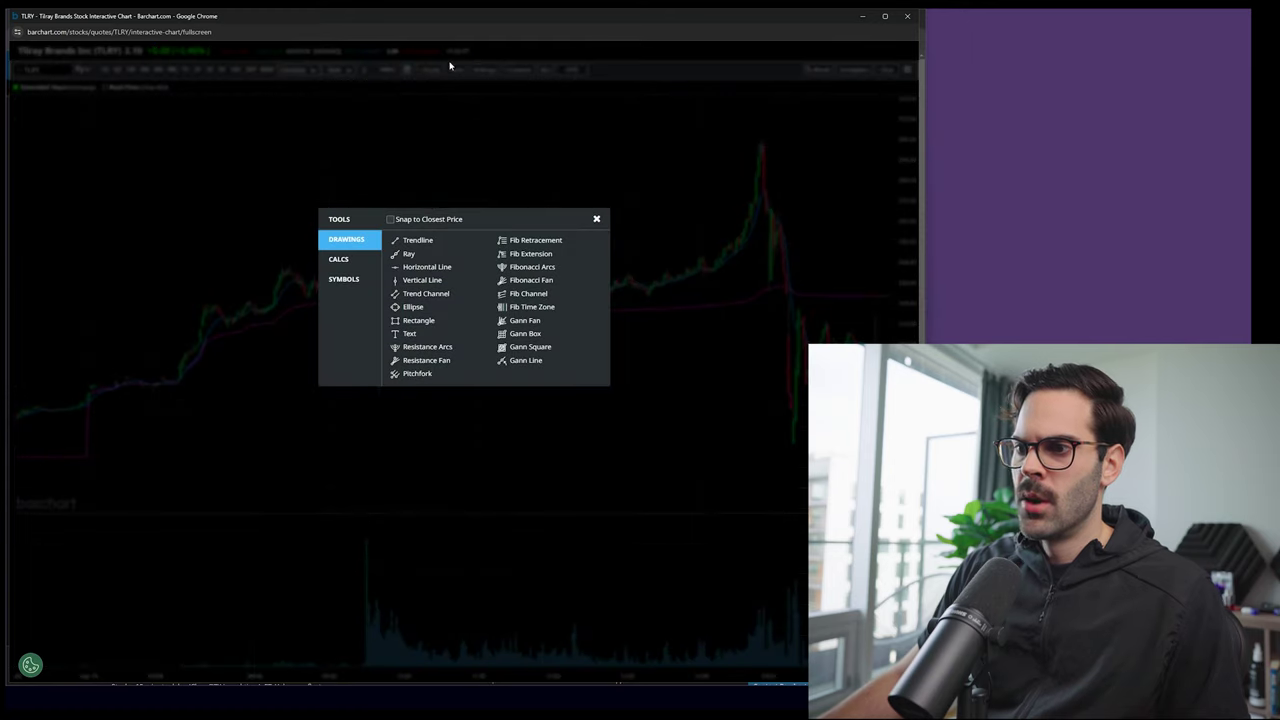
Step: Place a vertical line near the 09:30 open, then select and delete it
left_click(412, 283)
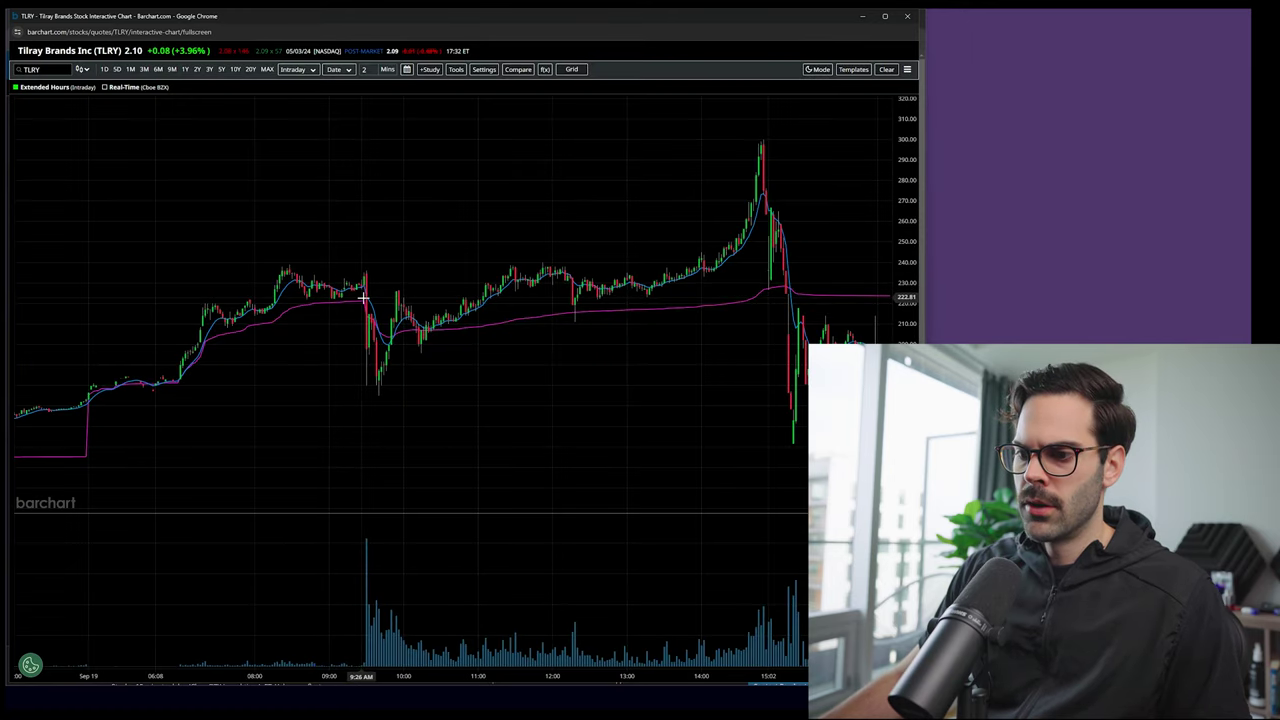
left_click(365, 299)
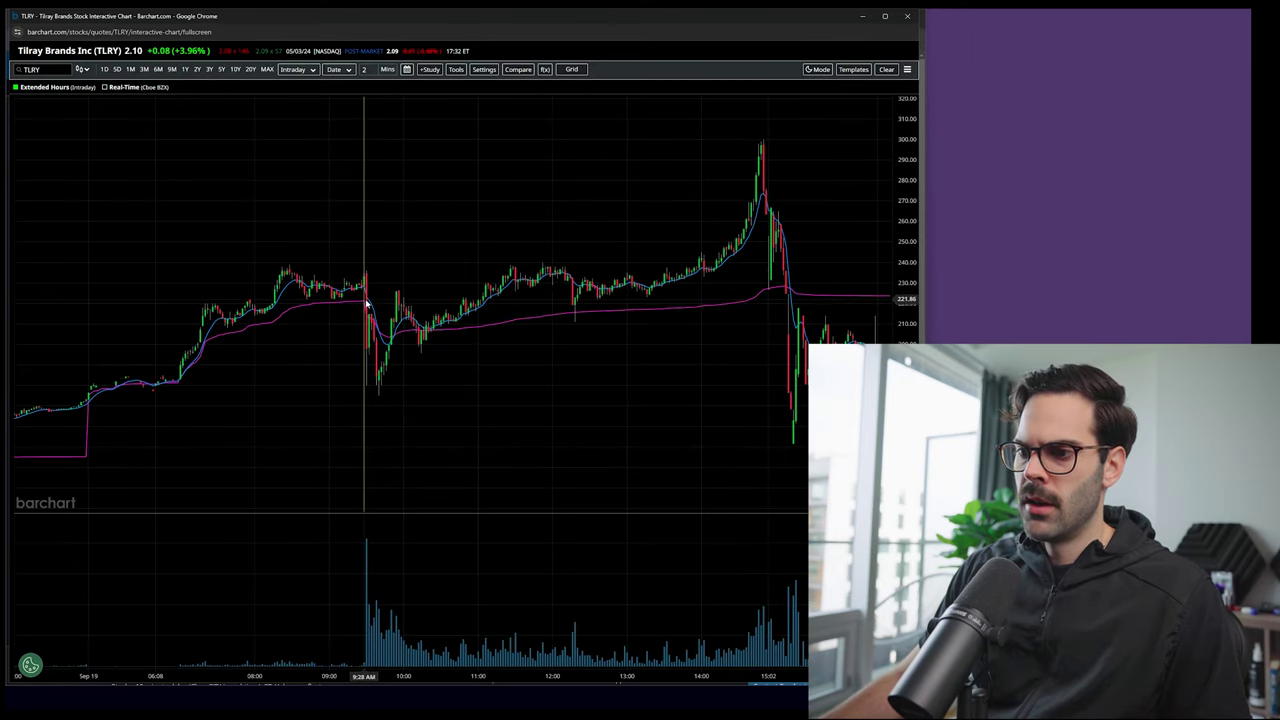
left_click(366, 230)
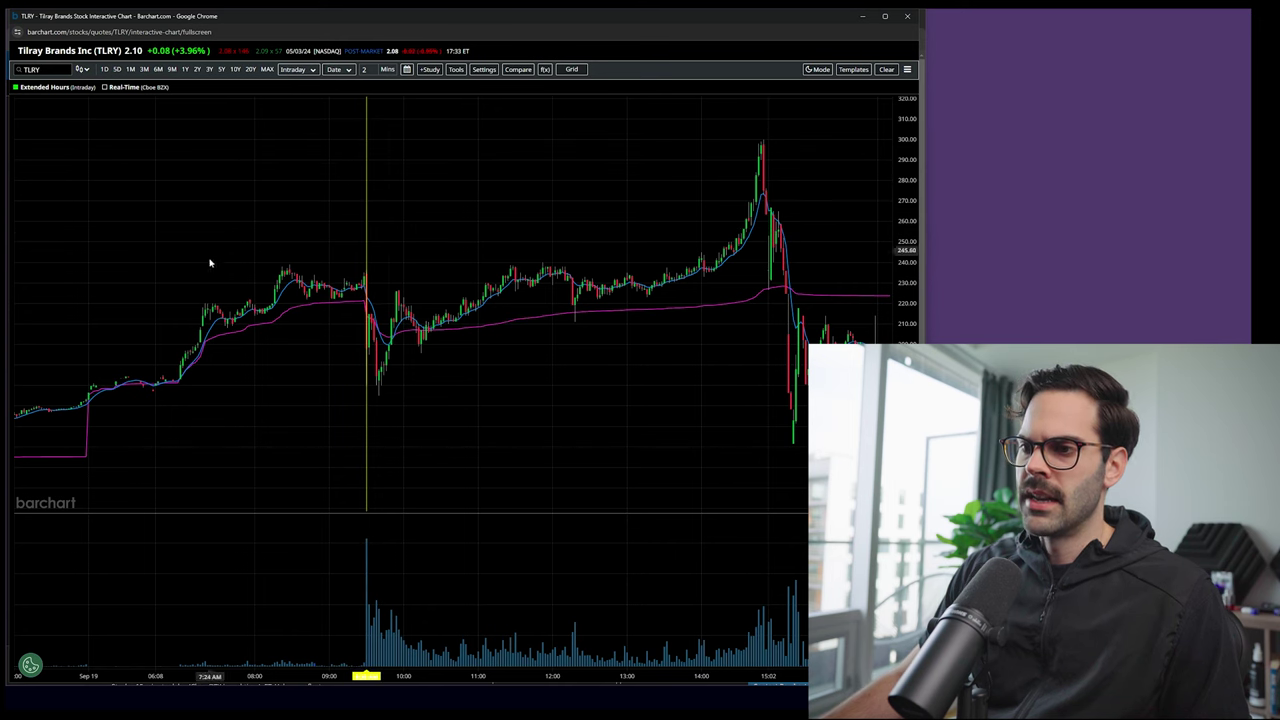
mouse_move(408, 231)
left_mouse_down()
mouse_move(437, 235)
mouse_move(389, 229)
left_mouse_up()
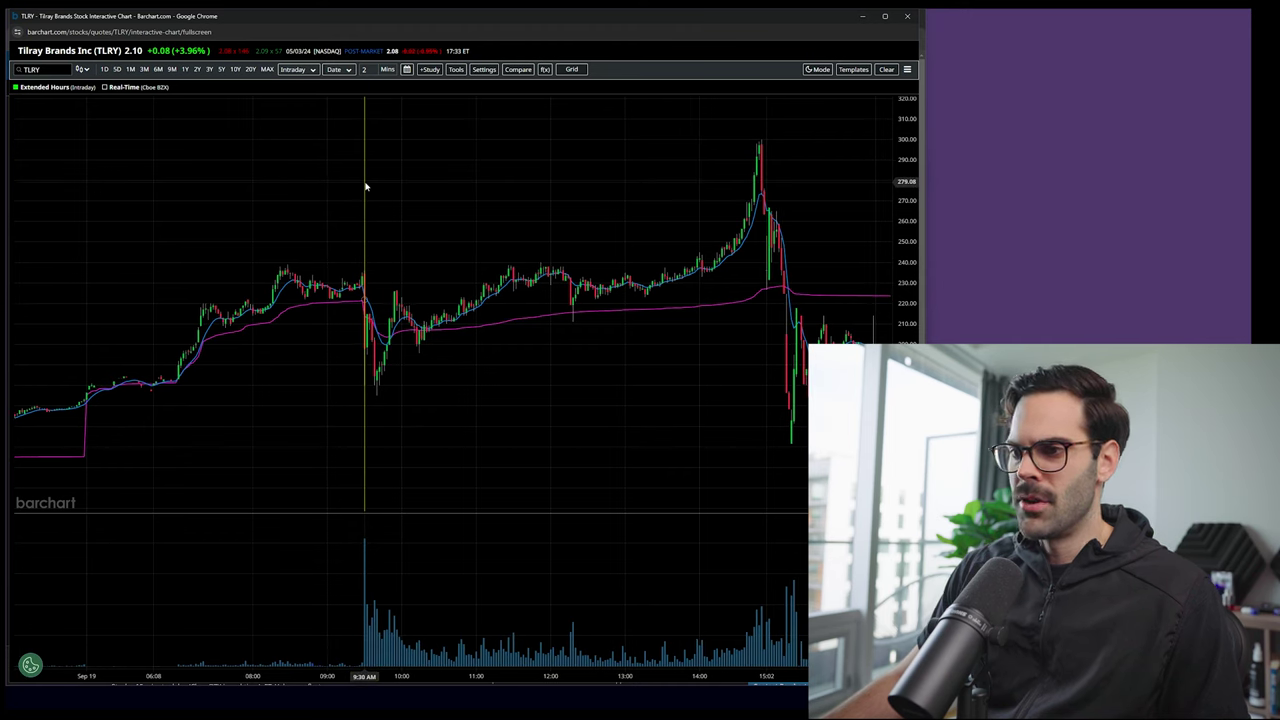
key("Delete")
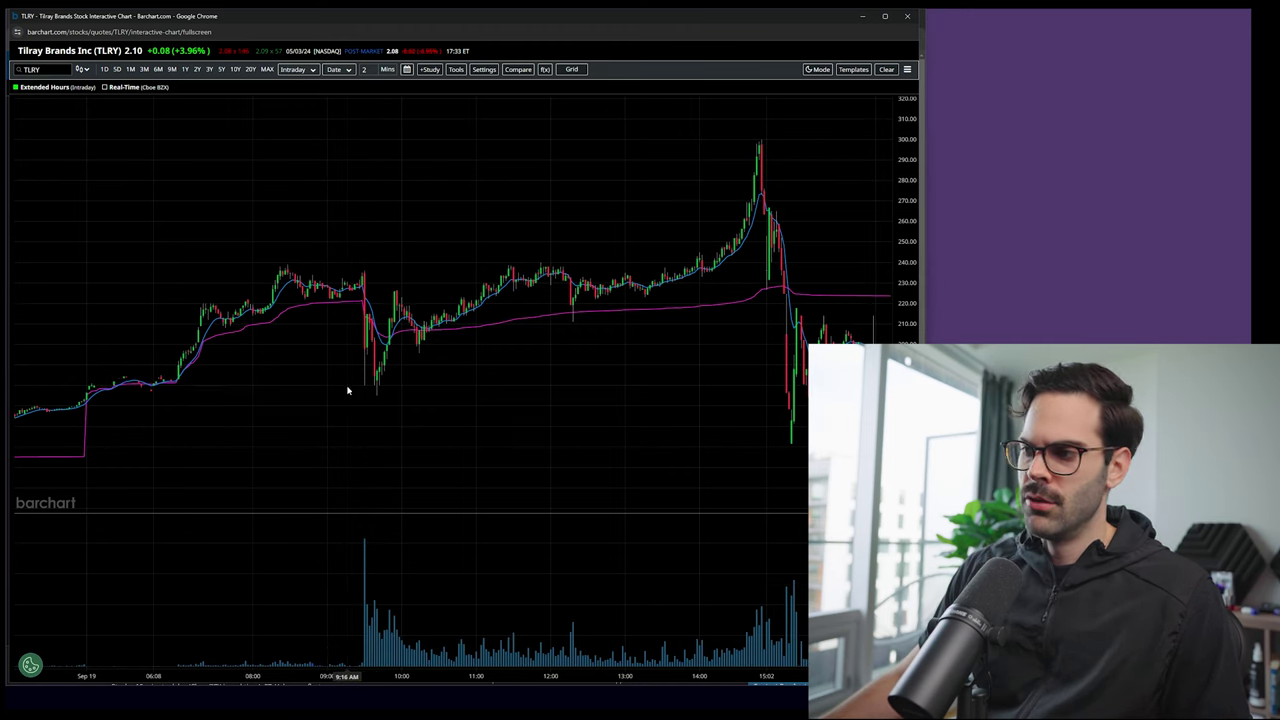
Step: Zoom and pan the chart so the Sep 19 session view starts at 09:30
scroll(637, 454, "up", 3)
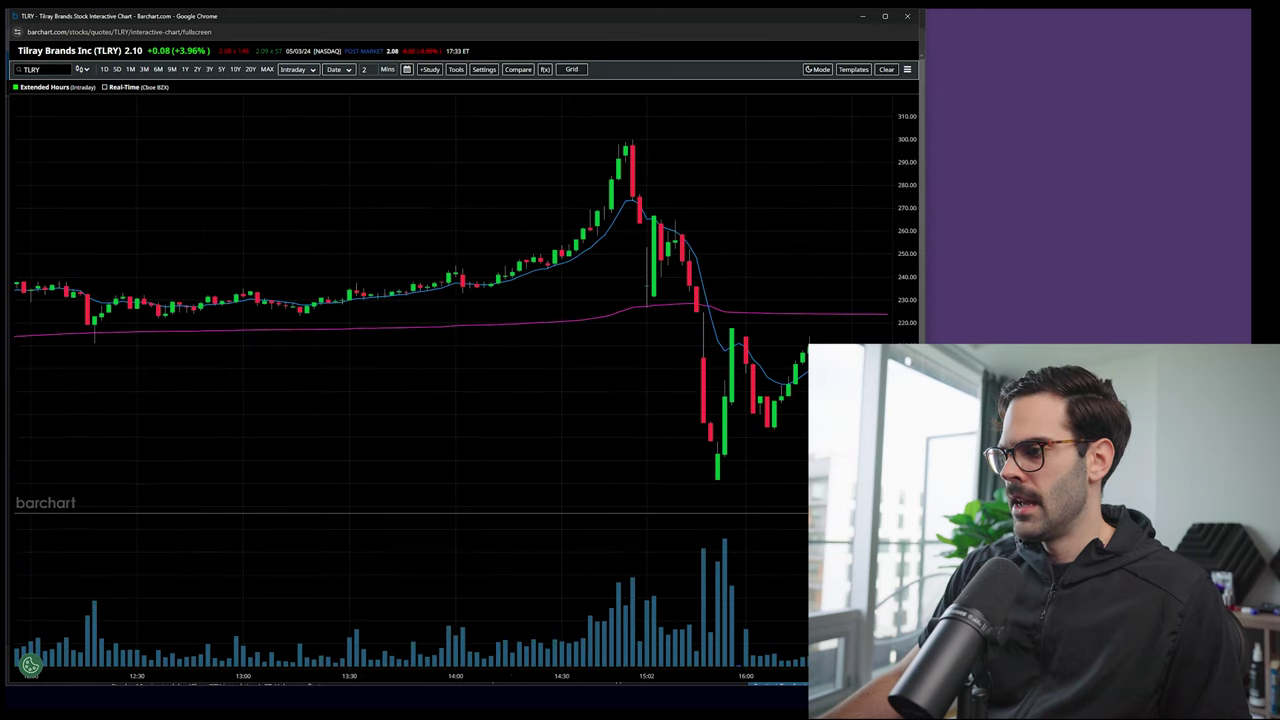
scroll(698, 448, "down", 5)
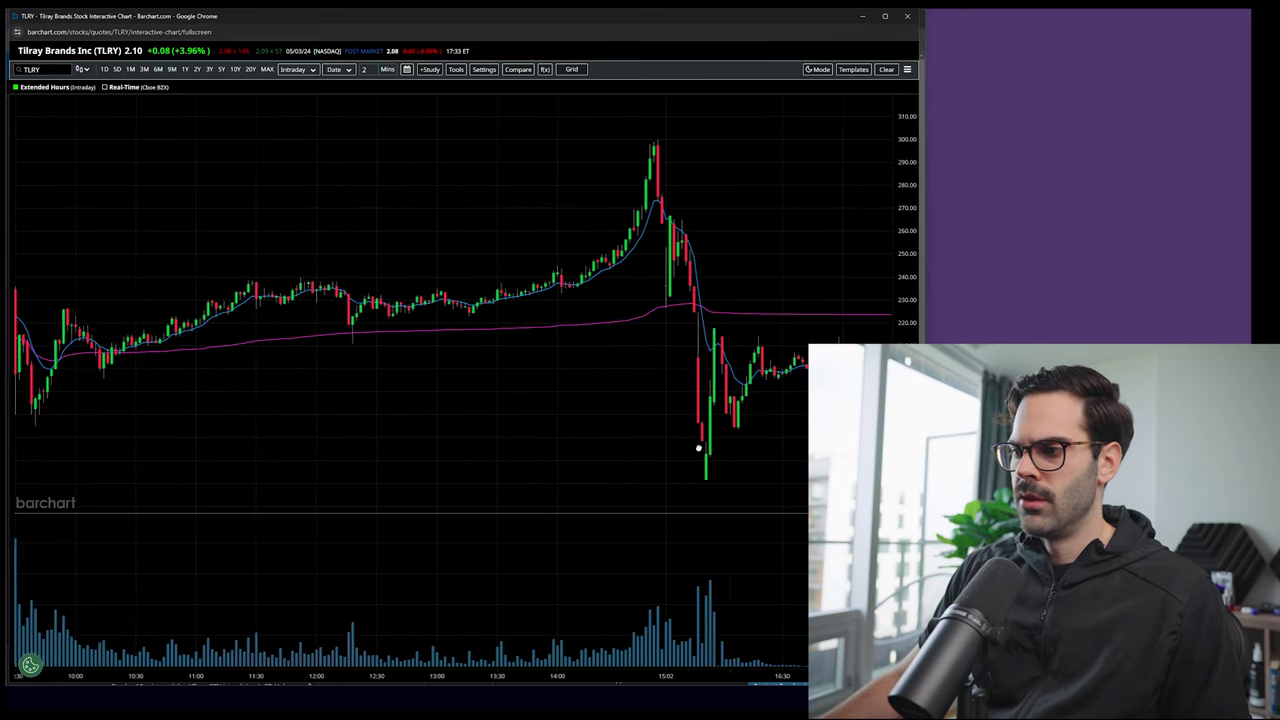
left_click_drag(500, 290, 562, 294)
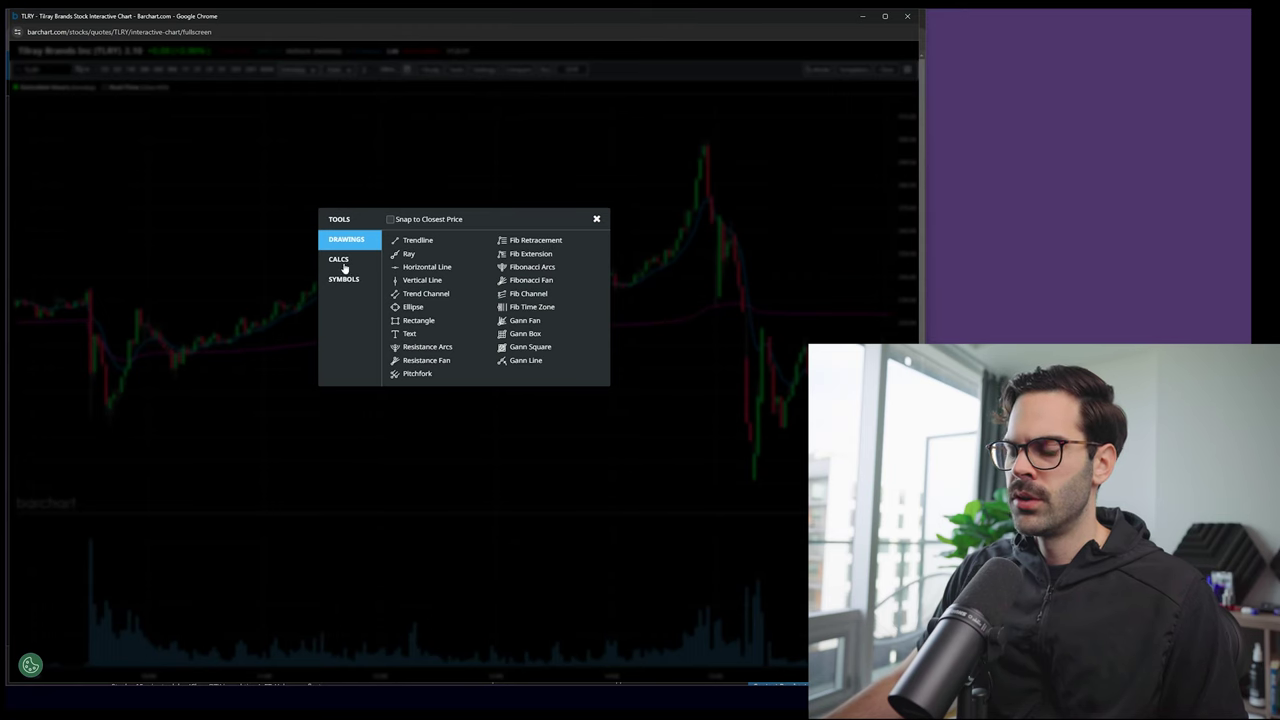
Step: Open the Profit/Loss calculator from the CALCS tools and dismiss it without changes
left_click(339, 263)
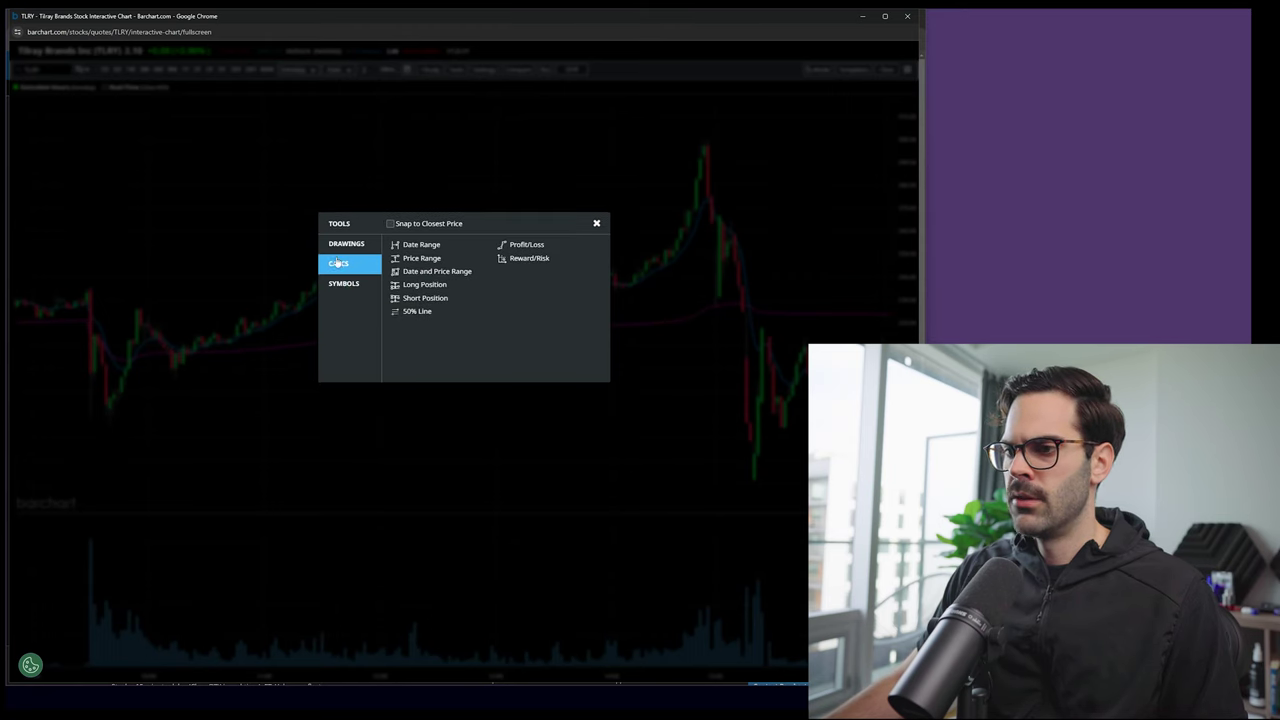
left_click(518, 246)
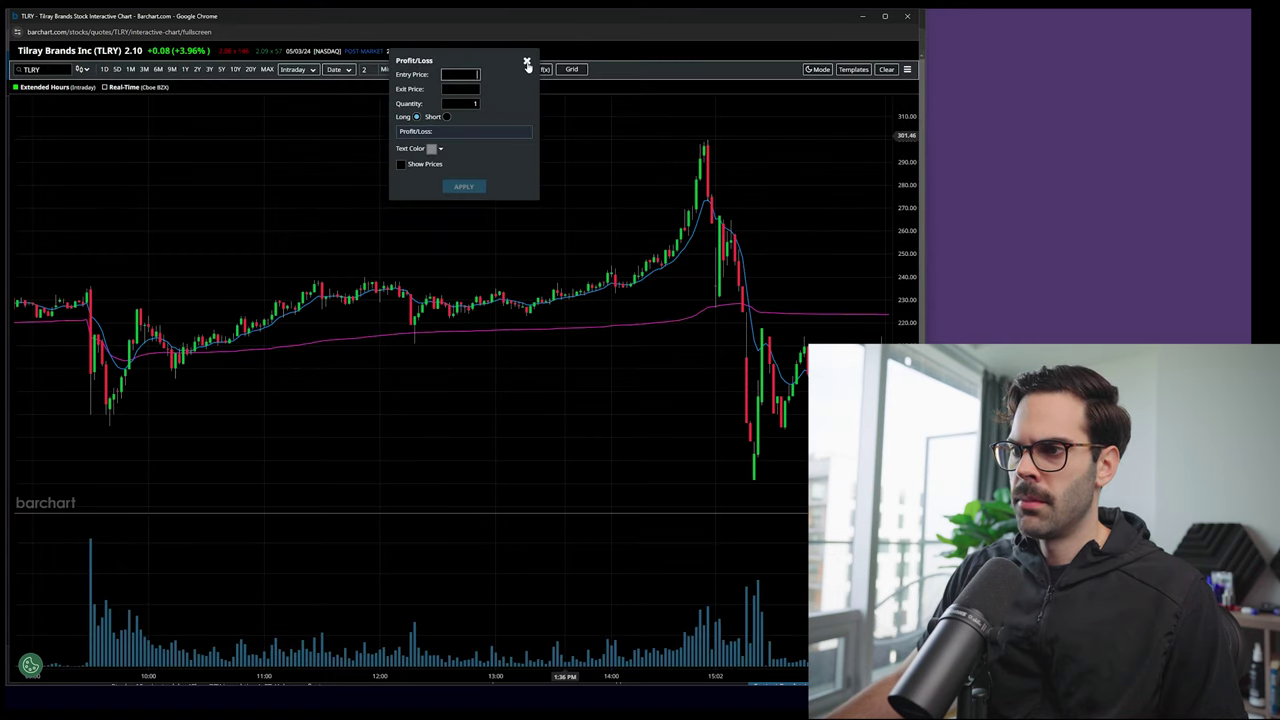
left_click(527, 63)
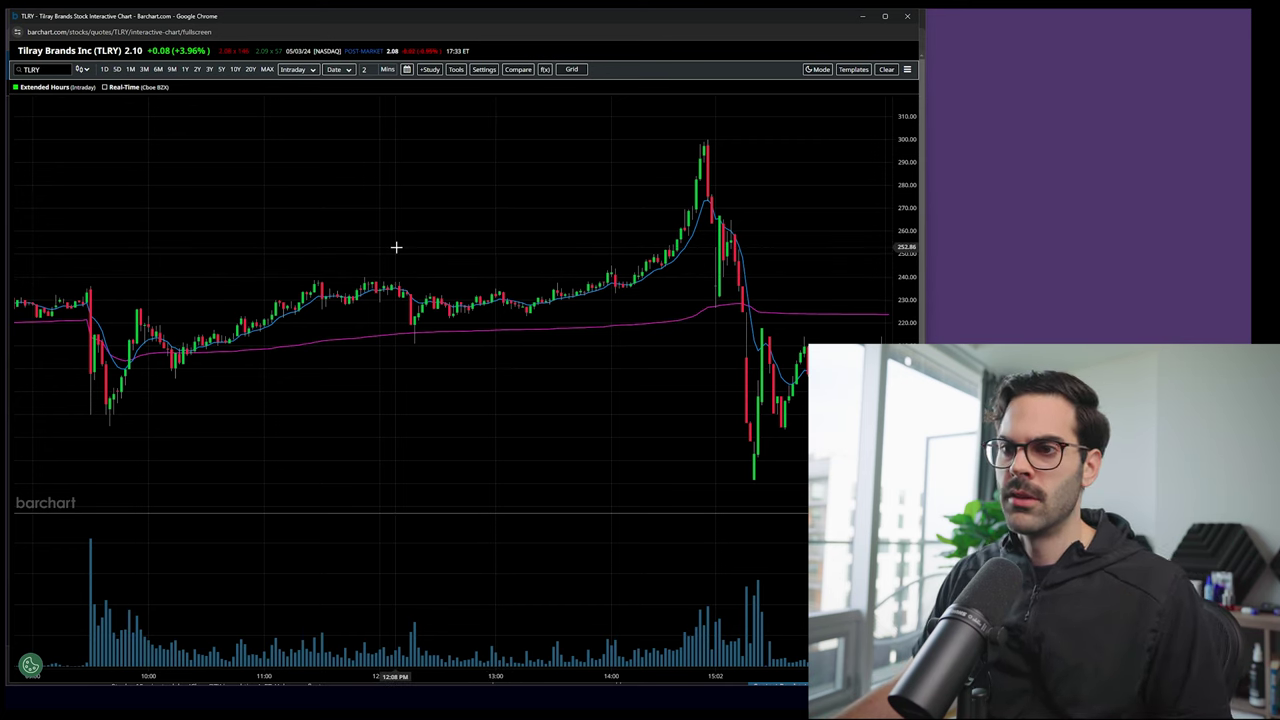
left_click(907, 70)
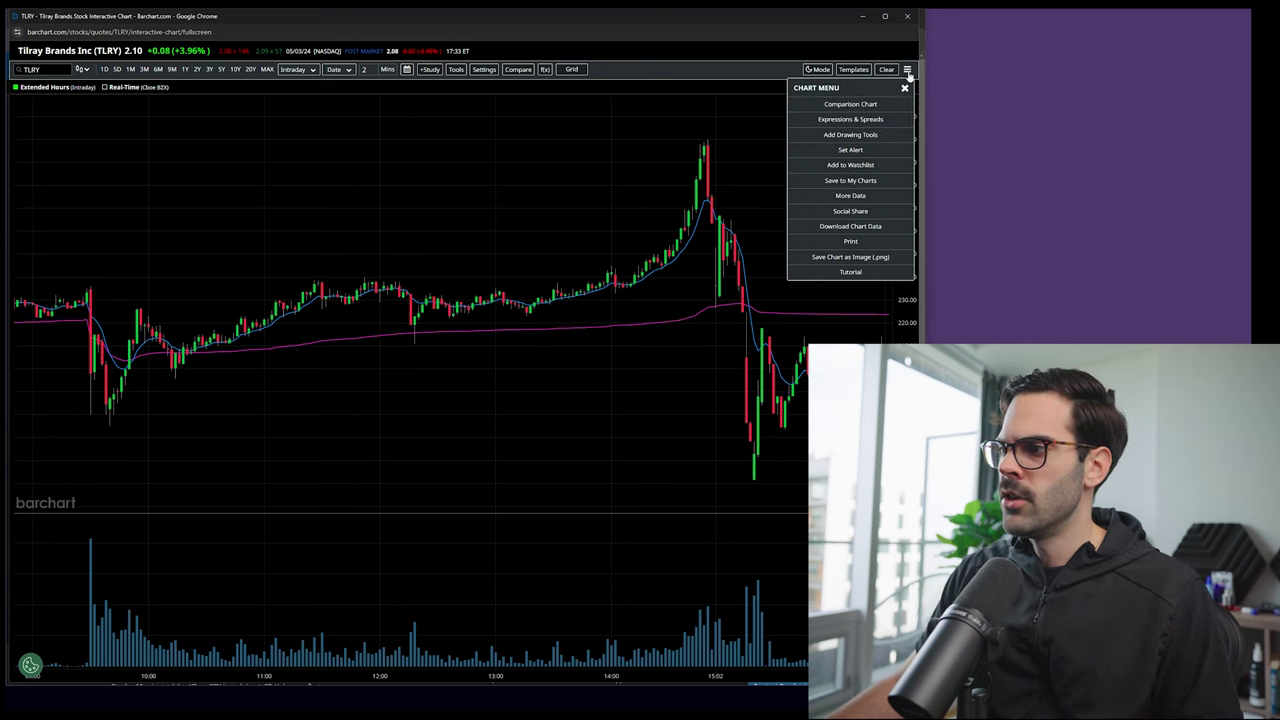
Step: Save the chart as a TLRY PNG image, view the download in Paint, then close Paint
left_click(864, 259)
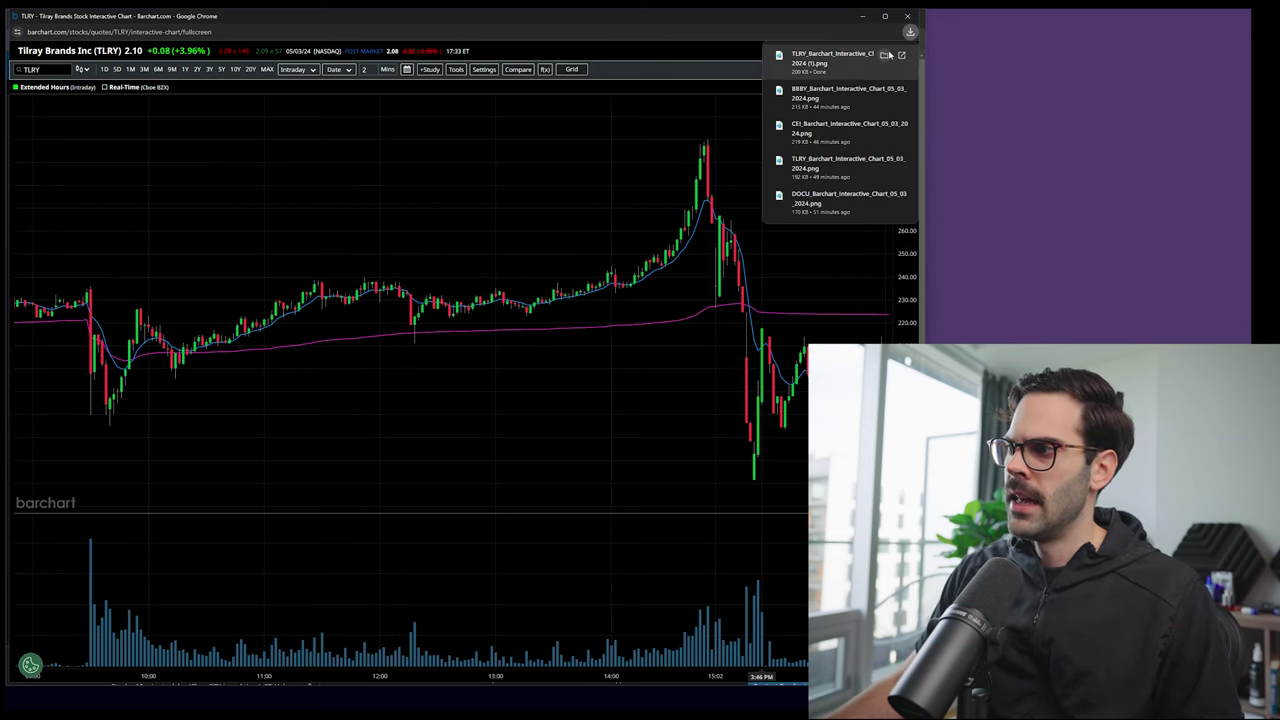
left_click(884, 57)
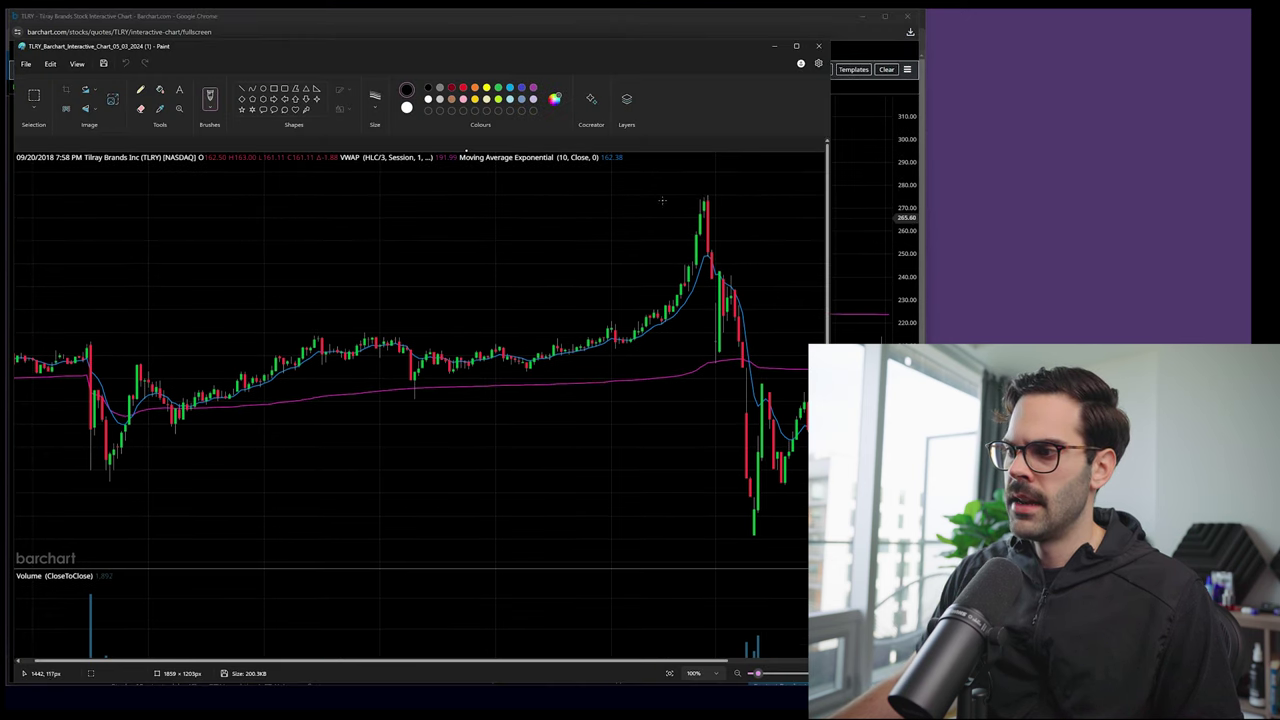
left_click(817, 47)
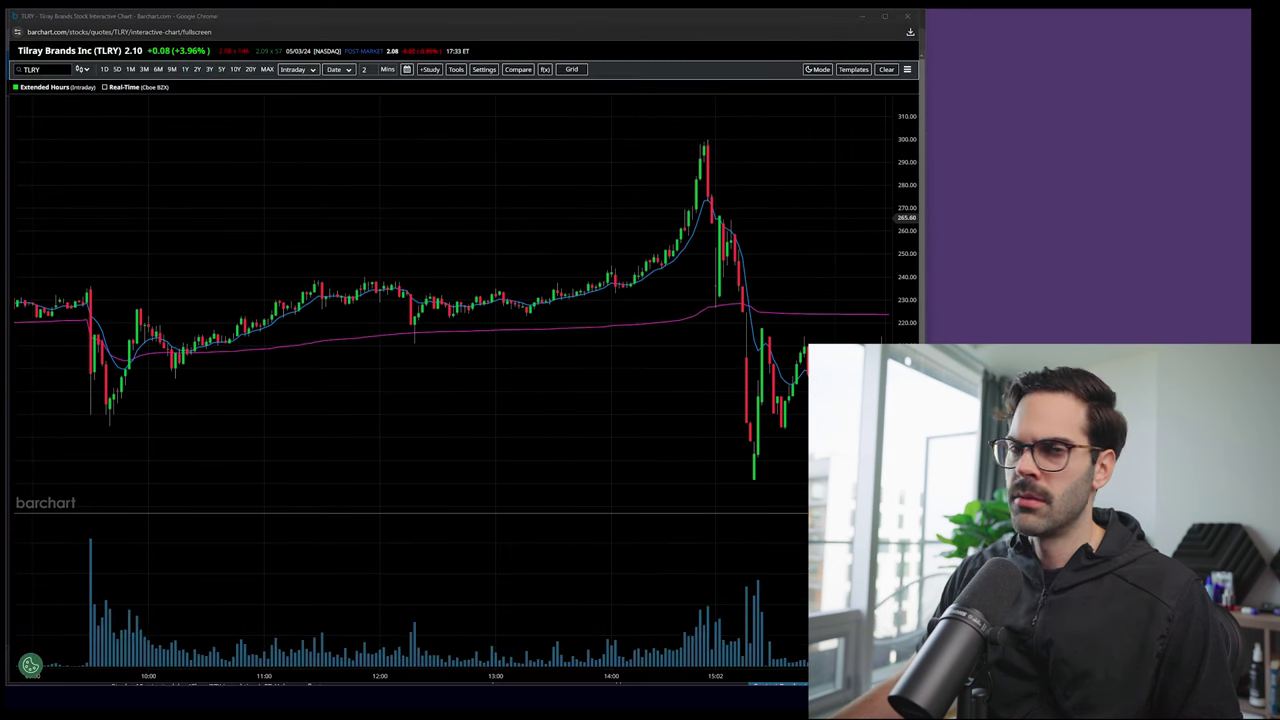